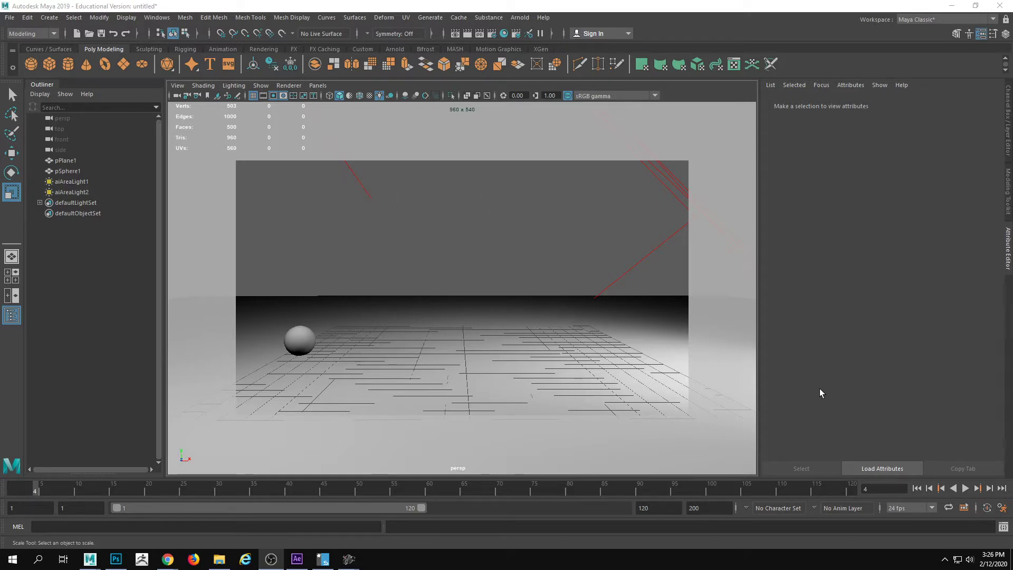
Play a playblast of the ball animation, close it, and light the viewport with Use All Lights.
{"action": "left_click", "coordinate": [965, 490]}
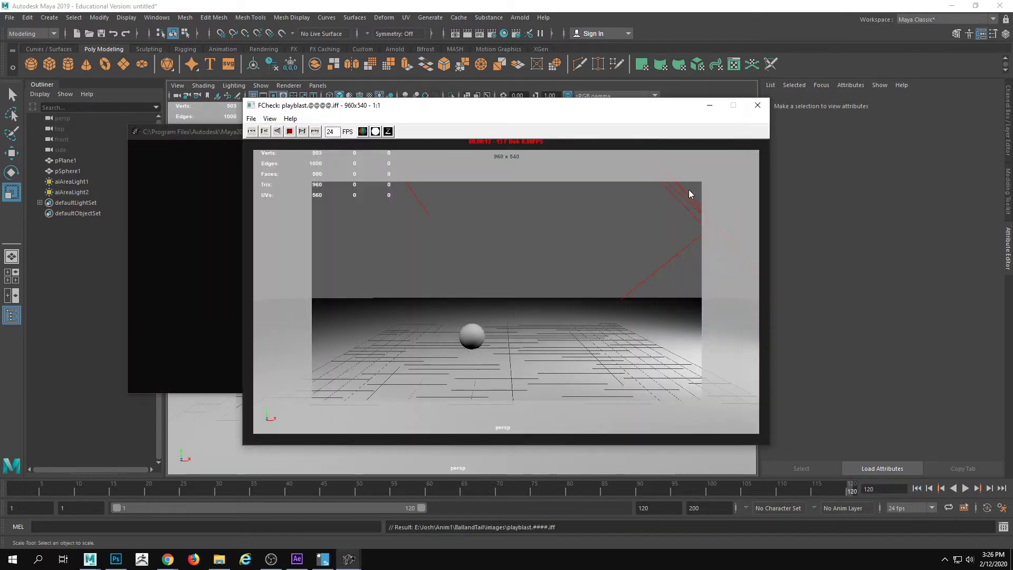
{"action": "left_click", "coordinate": [757, 105]}
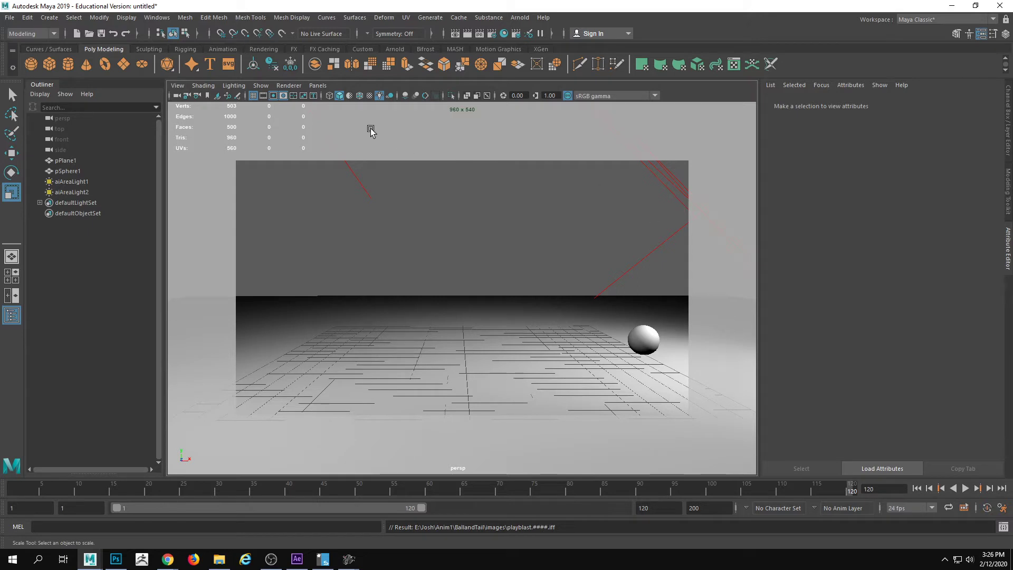
{"action": "left_click", "coordinate": [233, 86]}
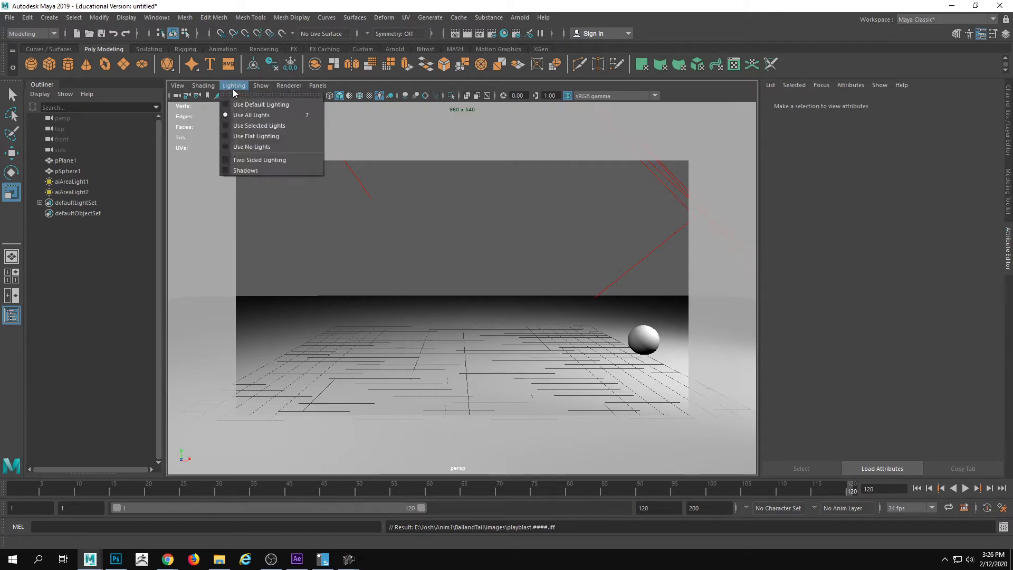
{"action": "left_click", "coordinate": [246, 117]}
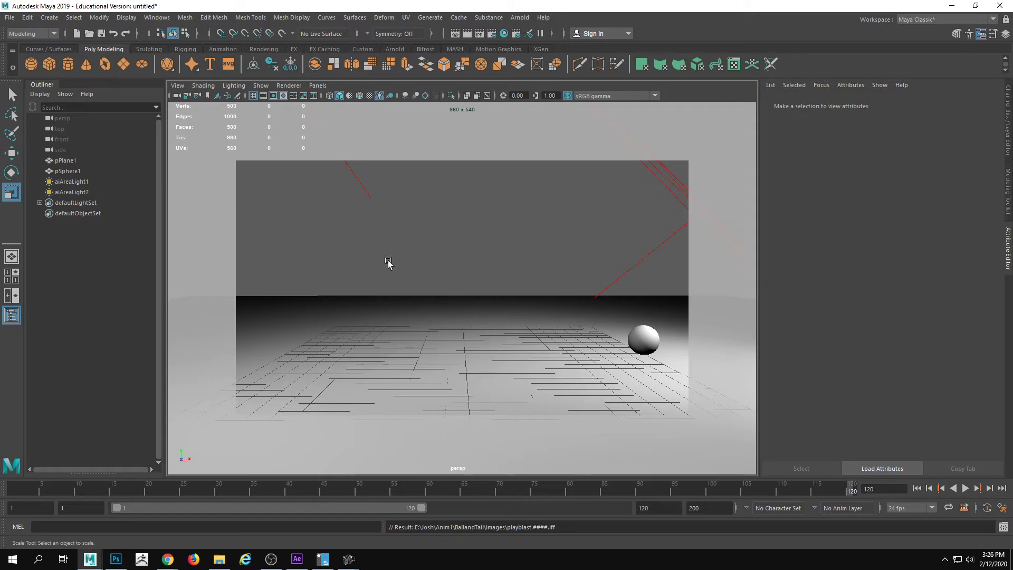
Enable Screen-space Ambient Occlusion in the Viewport 2.0 renderer settings.
{"action": "left_click", "coordinate": [285, 87]}
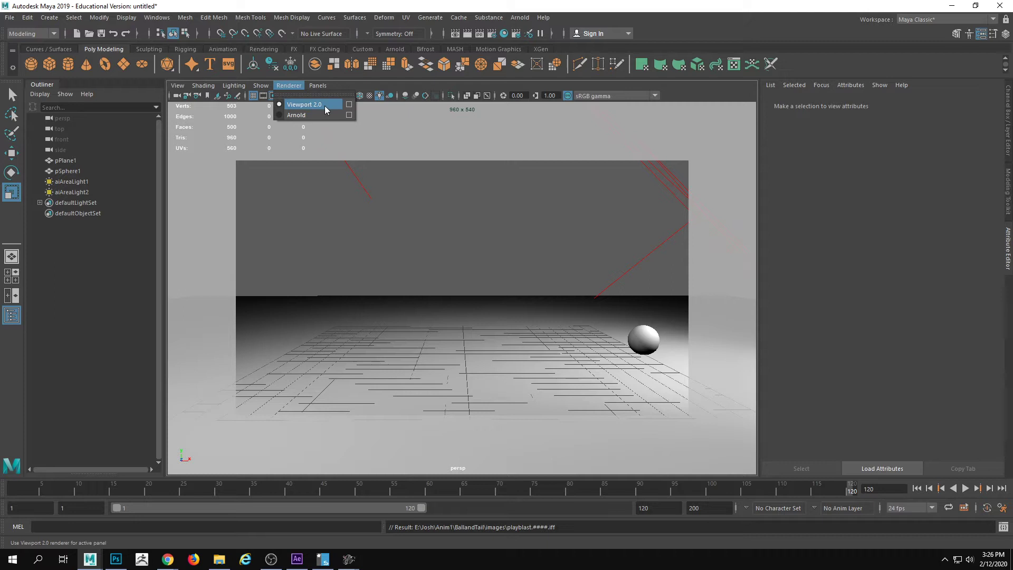
{"action": "left_click", "coordinate": [348, 104]}
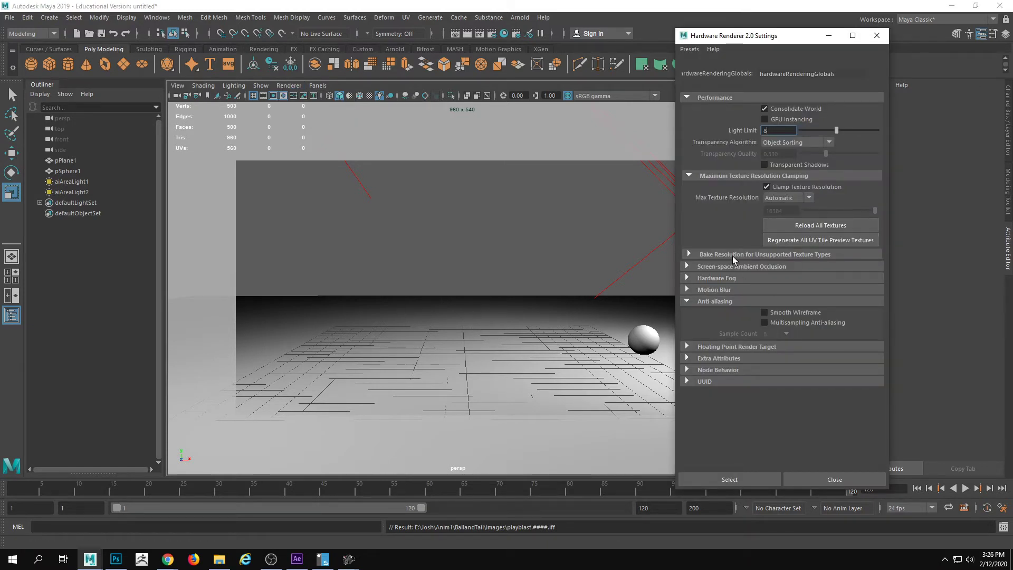
{"action": "left_click", "coordinate": [717, 266]}
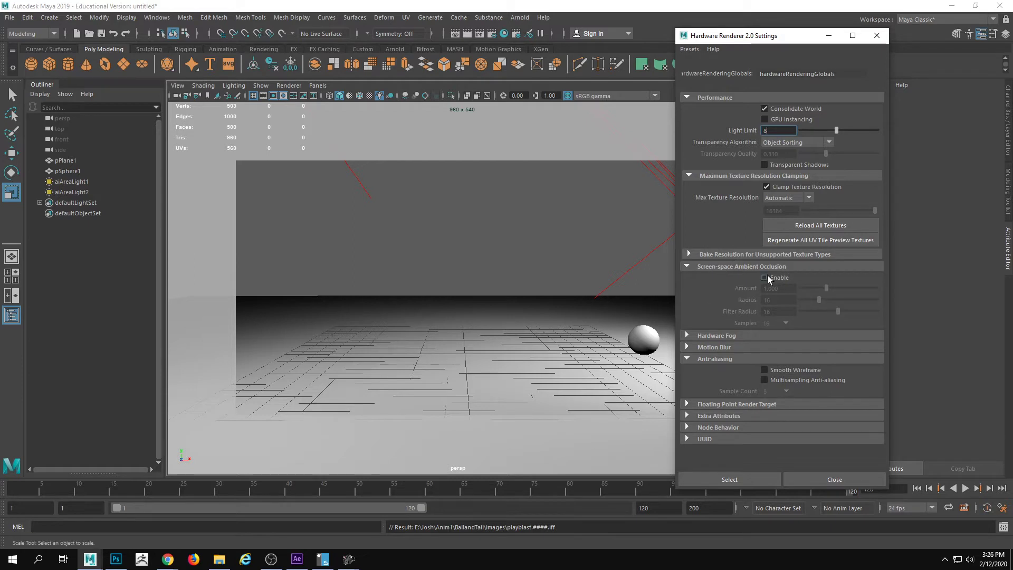
{"action": "left_click", "coordinate": [764, 277]}
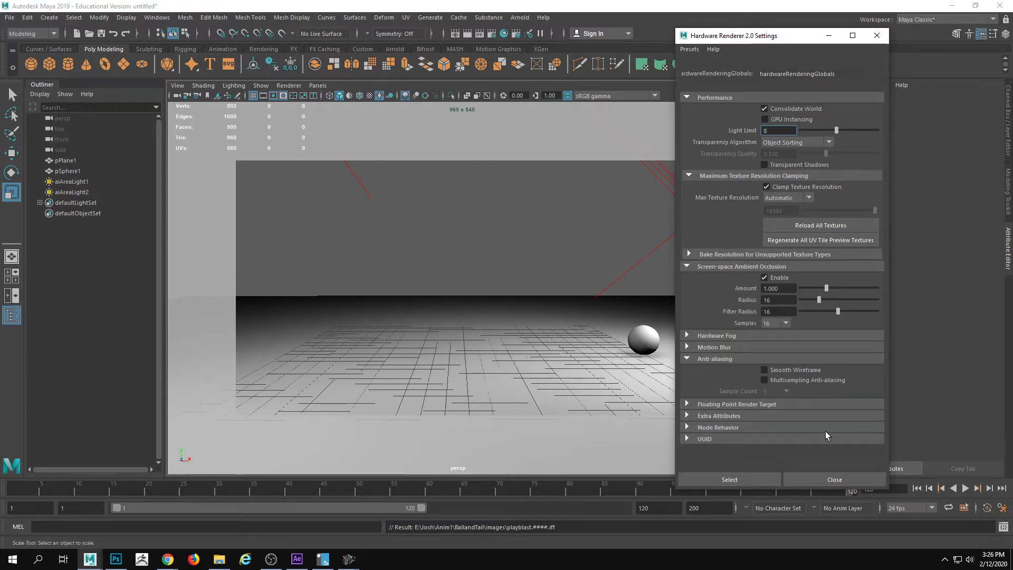
Enable Smooth Wireframe and Multisampling Anti-aliasing for the viewport renderer, and close its settings.
{"action": "left_click", "coordinate": [764, 380]}
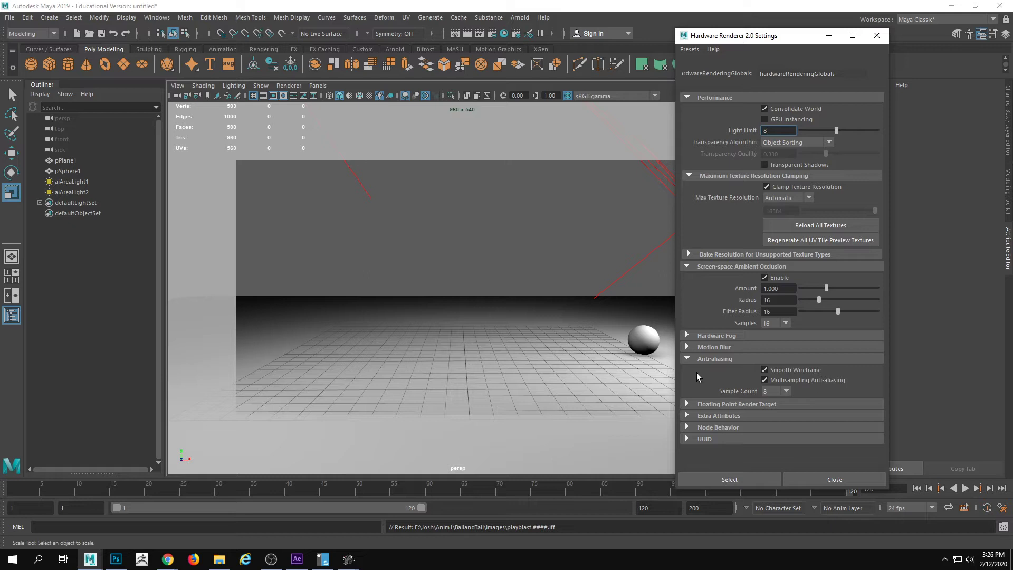
{"action": "left_click", "coordinate": [697, 404]}
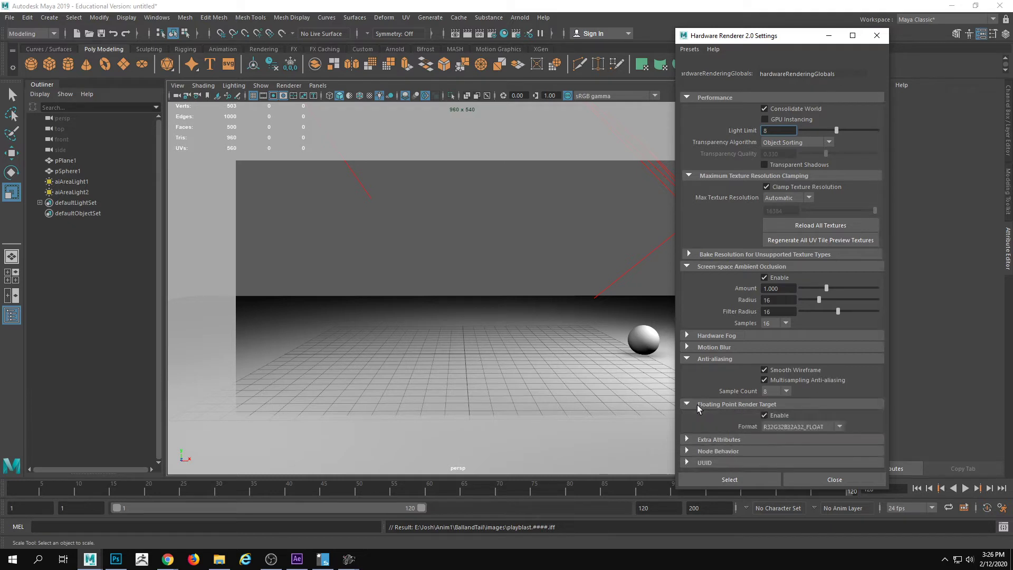
{"action": "left_click", "coordinate": [698, 404]}
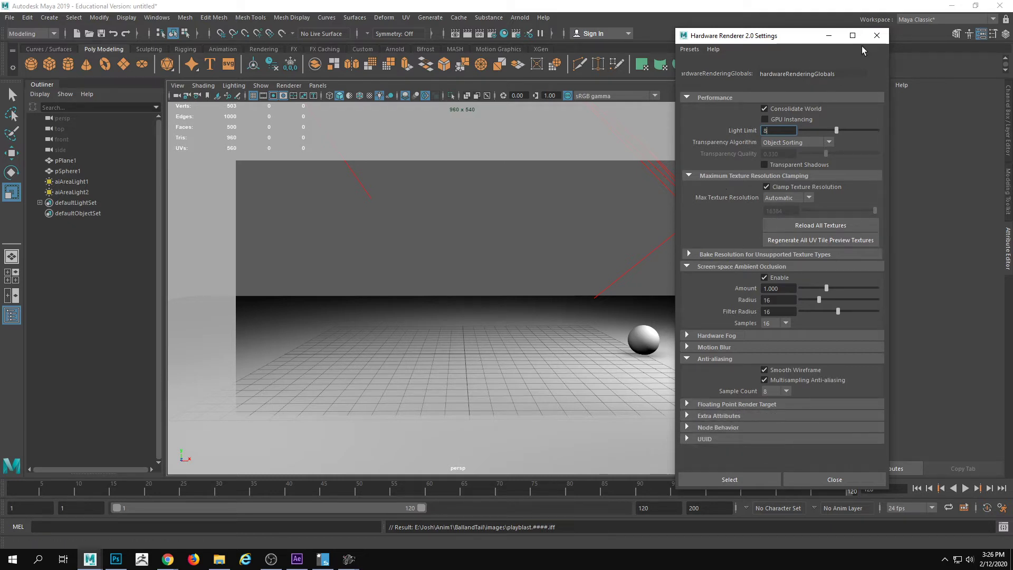
{"action": "left_click", "coordinate": [877, 35]}
Turn on shadows in the viewport lighting and play back the ball animation to check them.
{"action": "left_click", "coordinate": [260, 85]}
{"action": "mouse_move", "coordinate": [232, 85]}
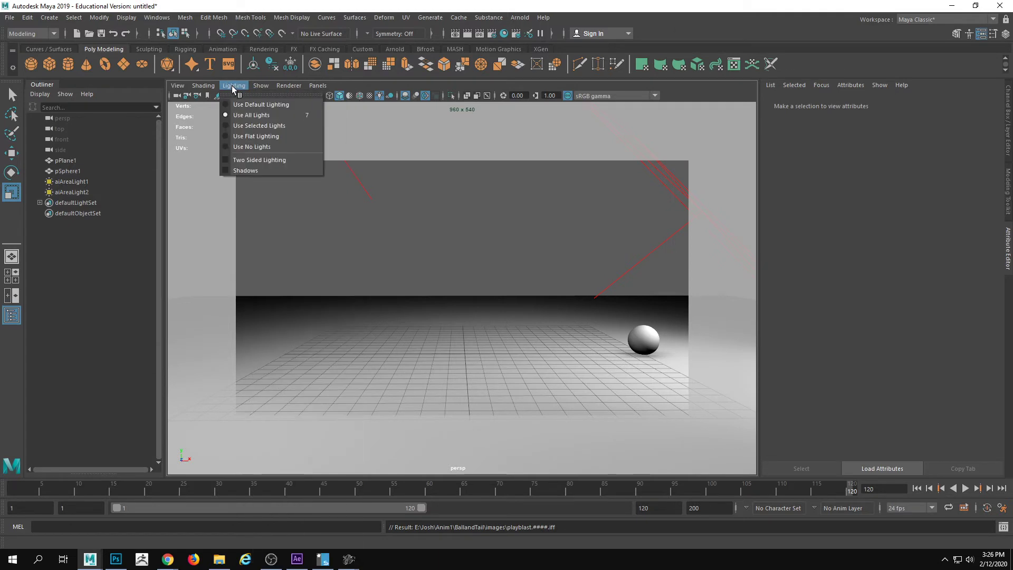
{"action": "left_click", "coordinate": [264, 170]}
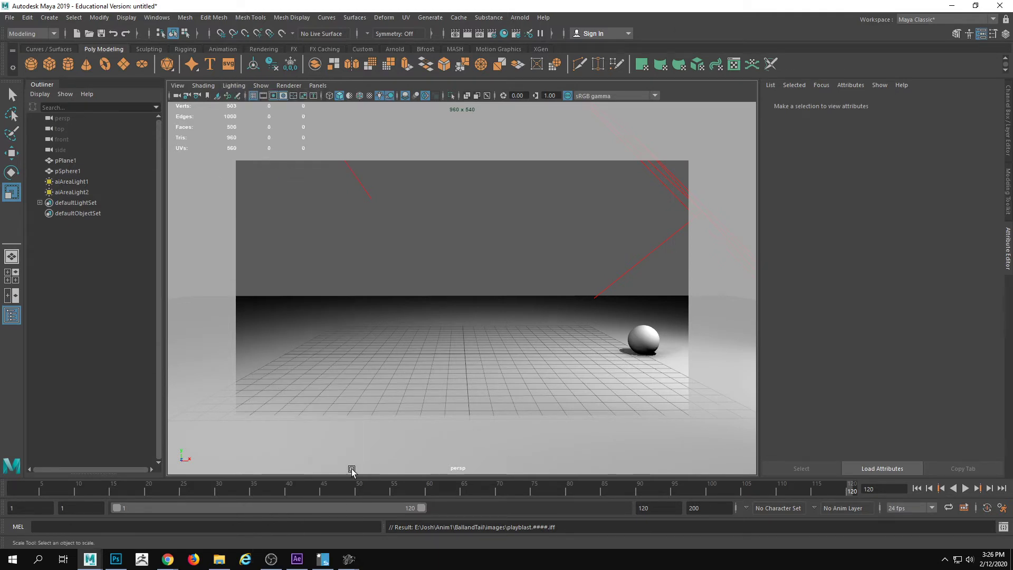
{"action": "key", "text": "alt+v"}
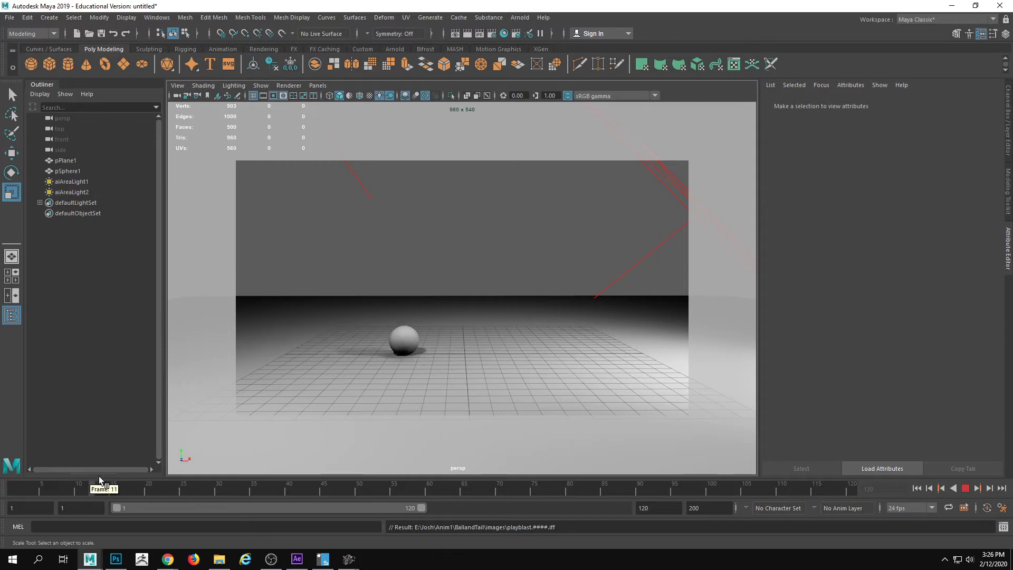
{"action": "key", "text": "alt+v"}
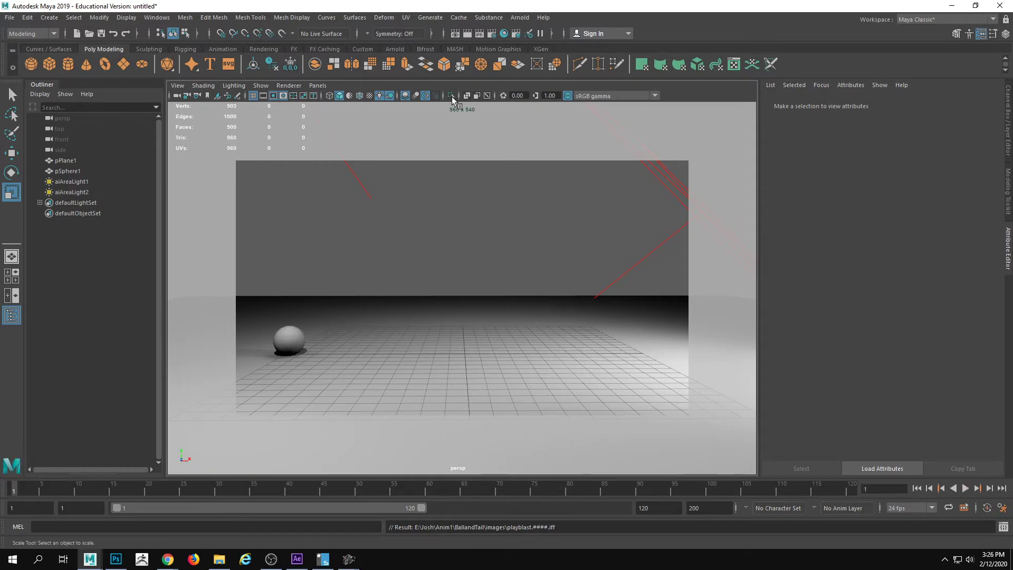
Set the image size preset to HD_1080 in the Render Settings and close them.
{"action": "left_click", "coordinate": [491, 33]}
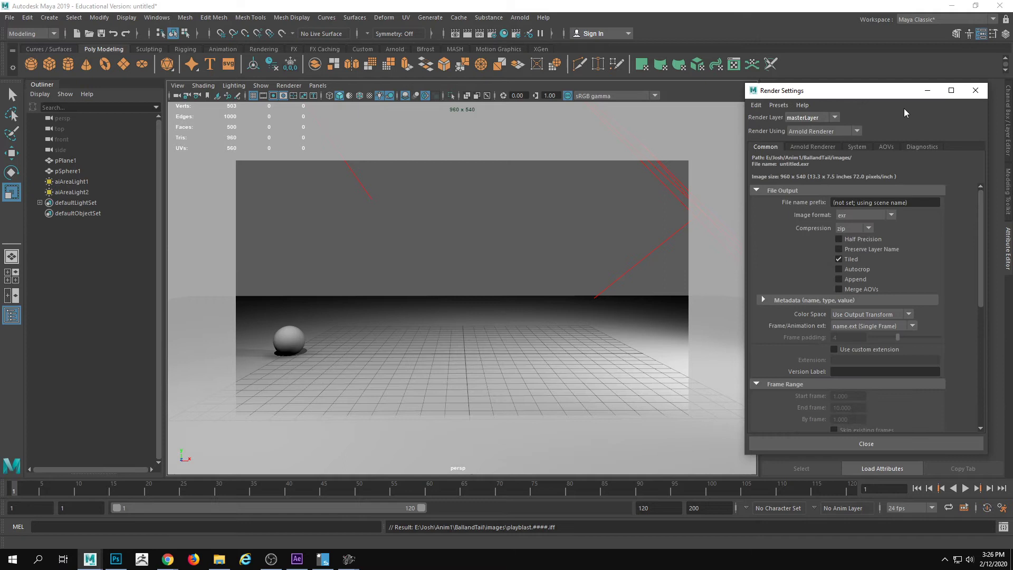
{"action": "left_click_drag", "start_coordinate": [903, 105], "coordinate": [540, 112]}
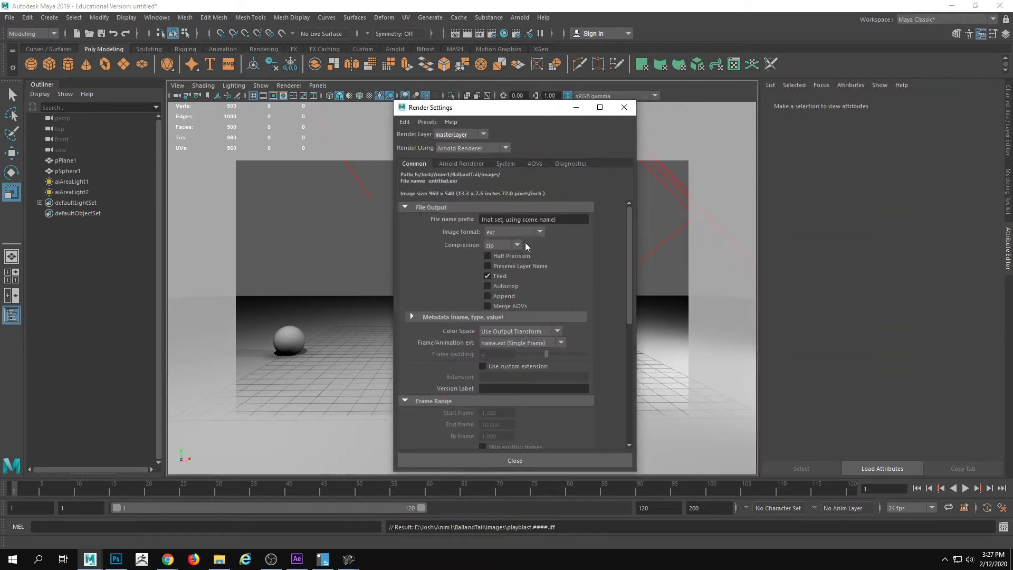
{"action": "left_click", "coordinate": [561, 341]}
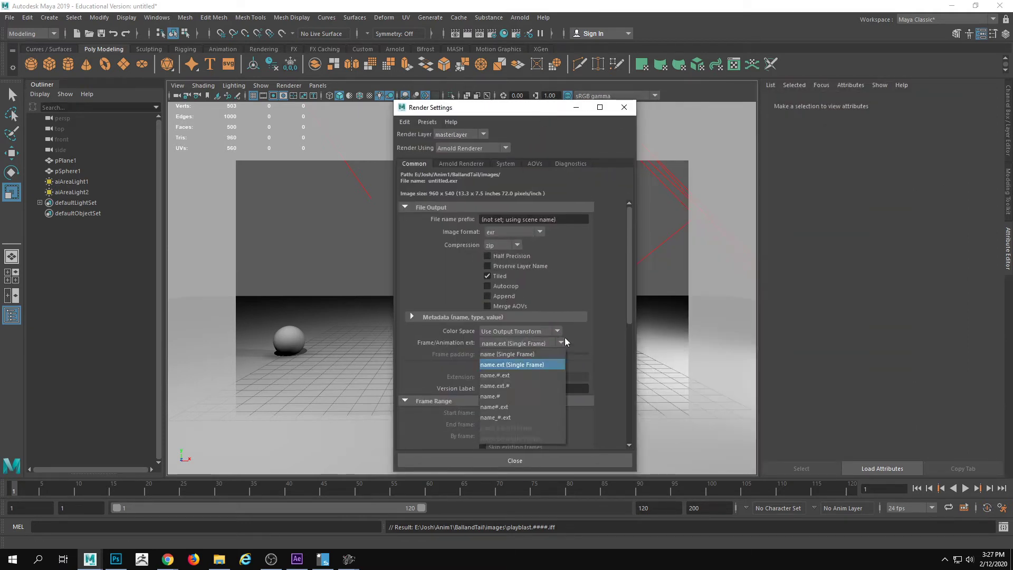
{"action": "left_click", "coordinate": [554, 331]}
{"action": "left_click", "coordinate": [552, 327]}
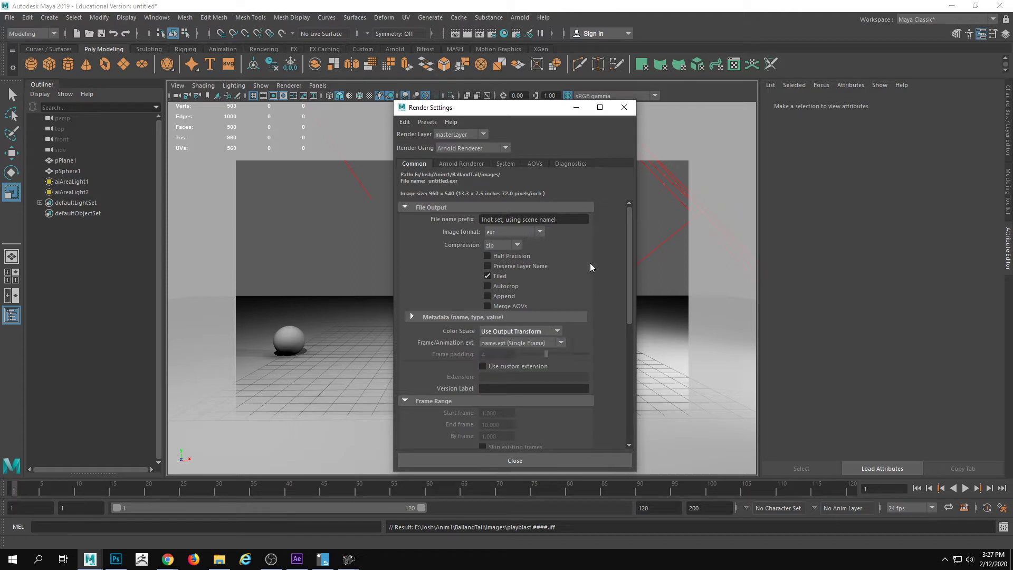
{"action": "left_click_drag", "start_coordinate": [629, 279], "coordinate": [633, 359]}
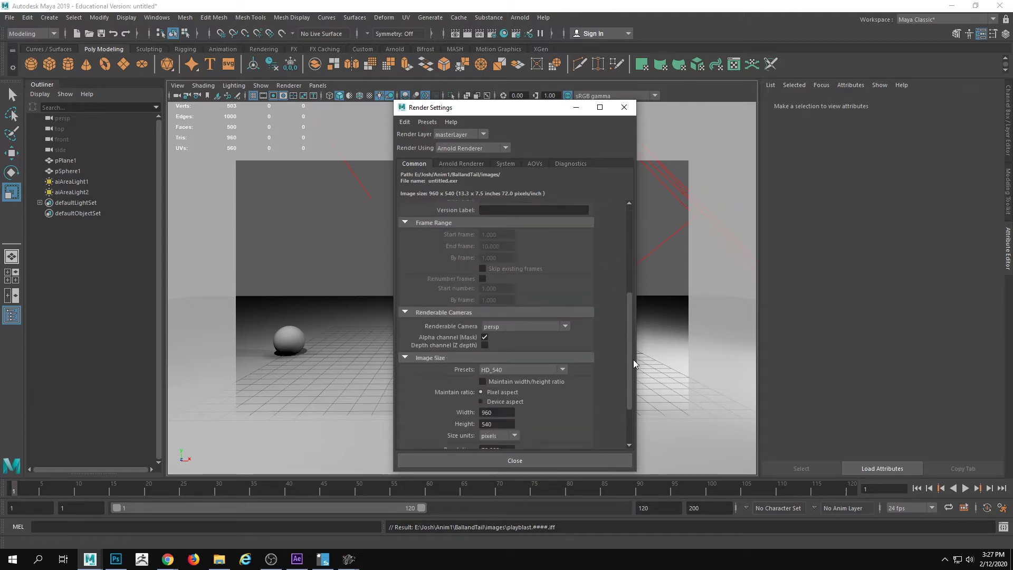
{"action": "left_click", "coordinate": [559, 341]}
{"action": "left_click", "coordinate": [559, 341]}
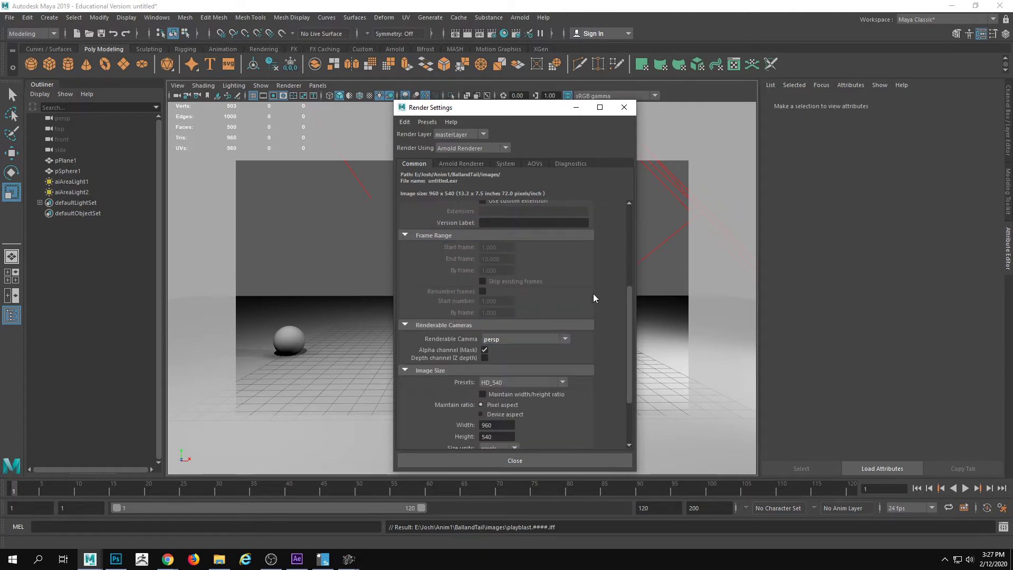
{"action": "left_click", "coordinate": [527, 381]}
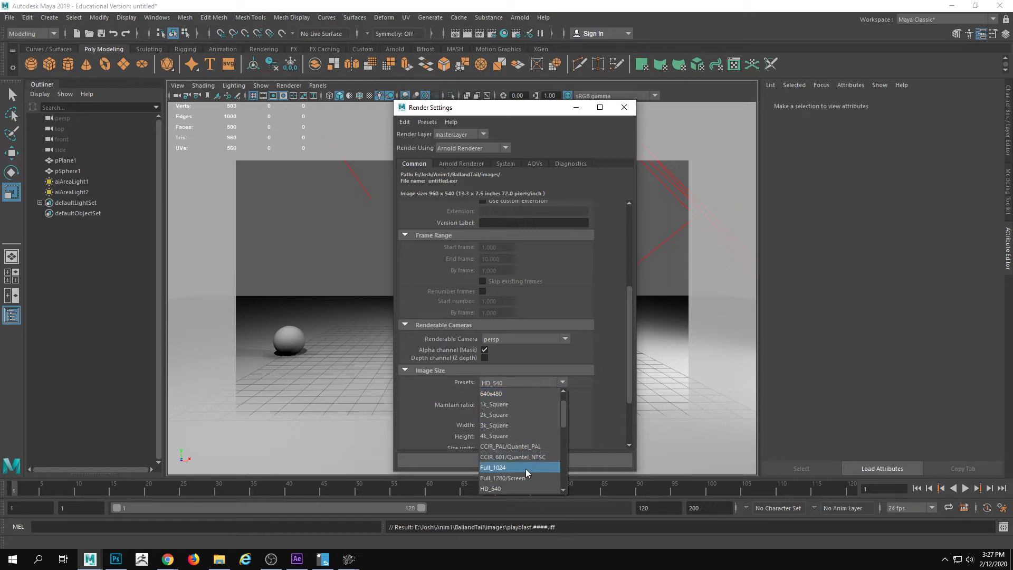
{"action": "scroll", "coordinate": [510, 471], "scroll_direction": "down", "scroll_amount": 3}
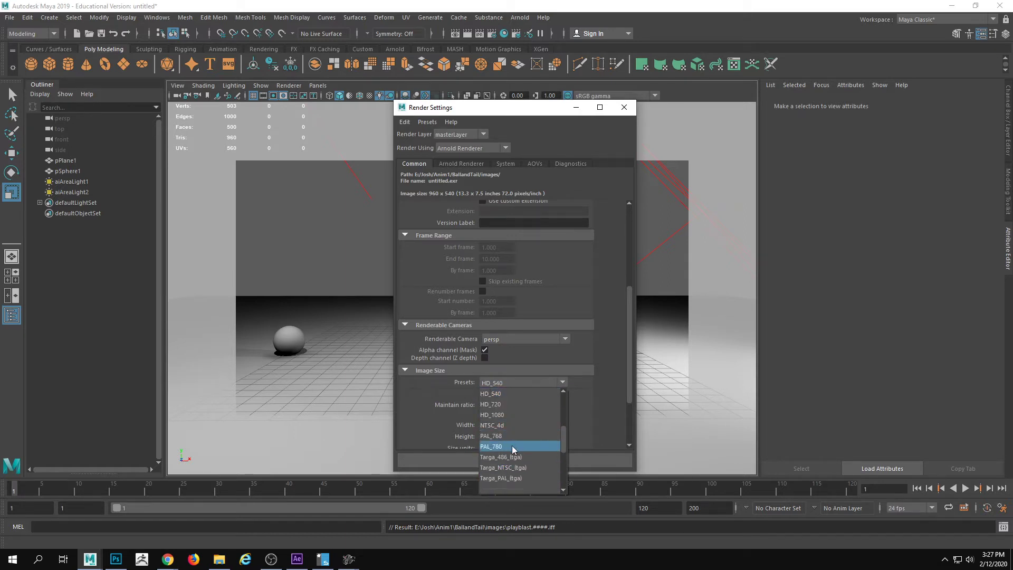
{"action": "left_click", "coordinate": [508, 415]}
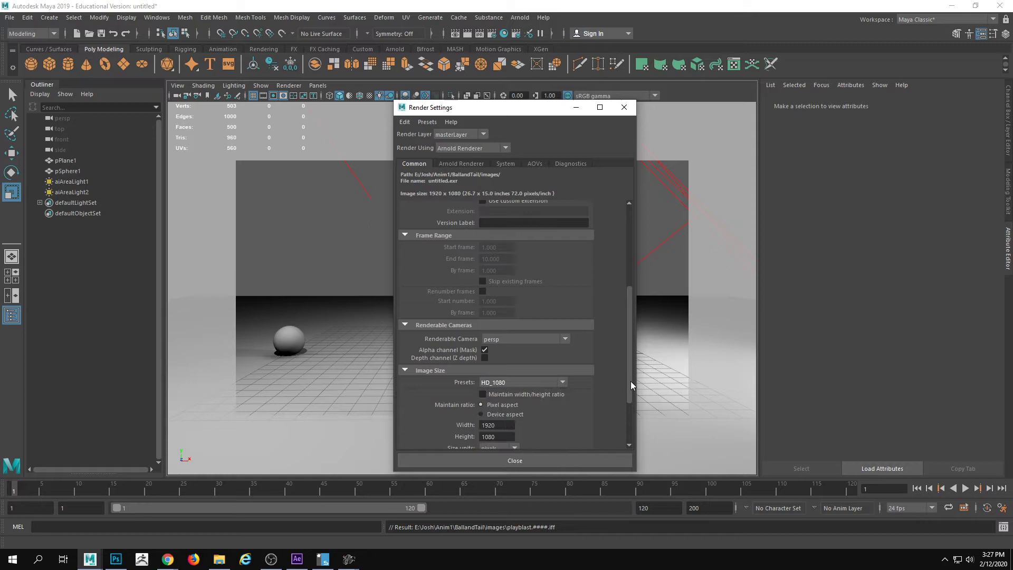
{"action": "left_click_drag", "start_coordinate": [631, 381], "coordinate": [517, 272]}
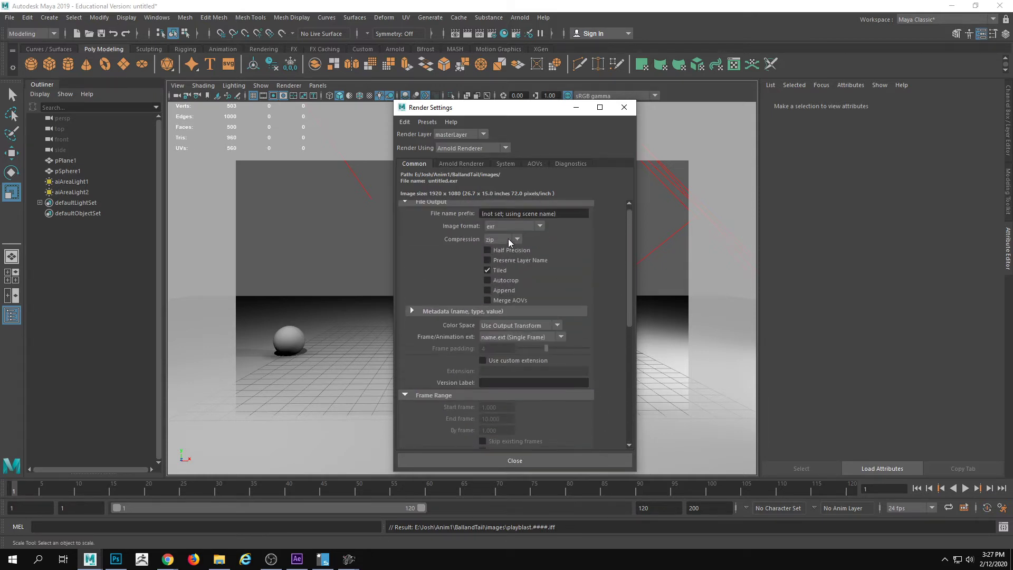
{"action": "left_click", "coordinate": [631, 112]}
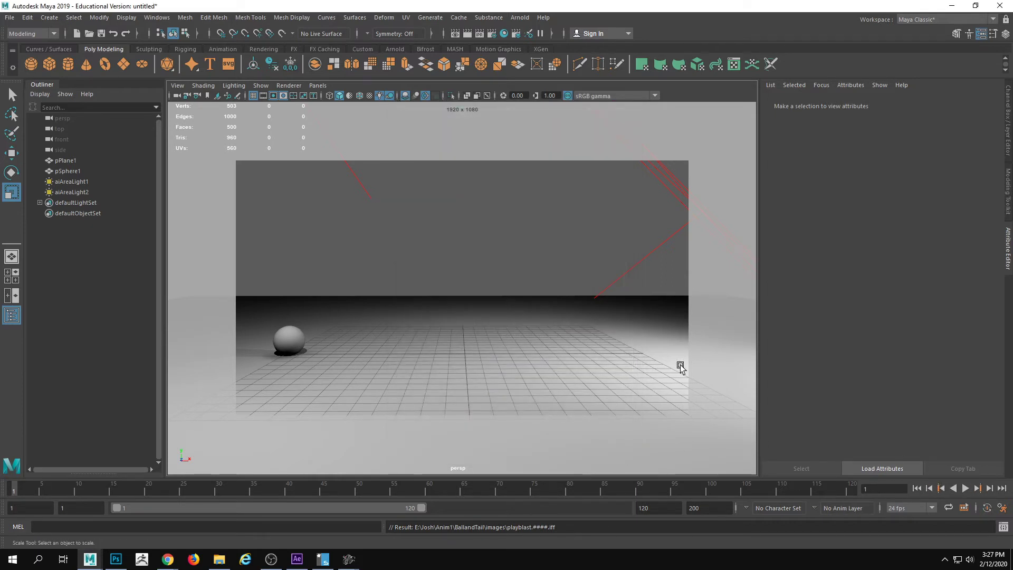
Hide all object types, manipulators, the grid and the HUD in the viewport, leaving polygons shown.
{"action": "left_click", "coordinate": [264, 87]}
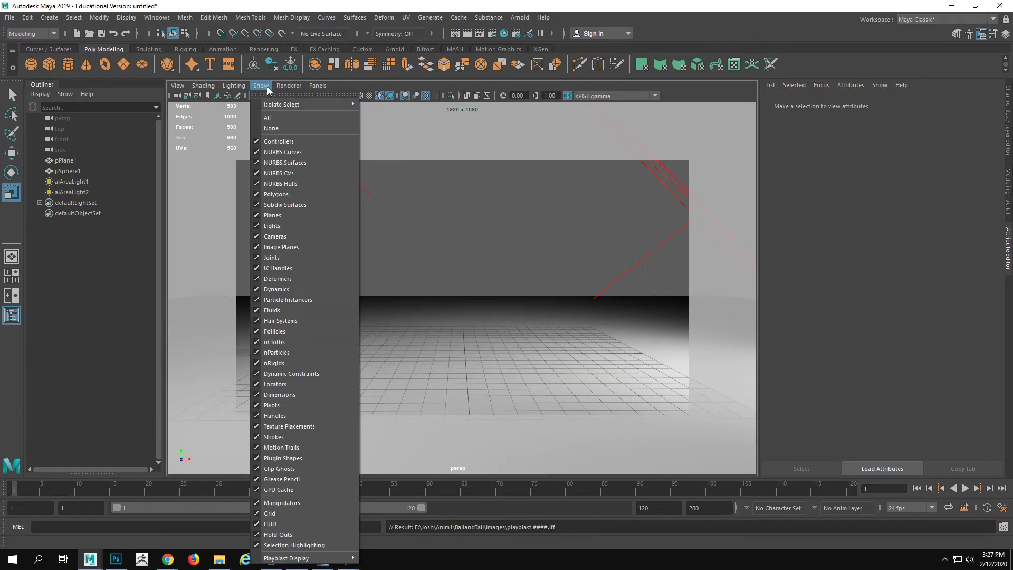
{"action": "left_click", "coordinate": [272, 128]}
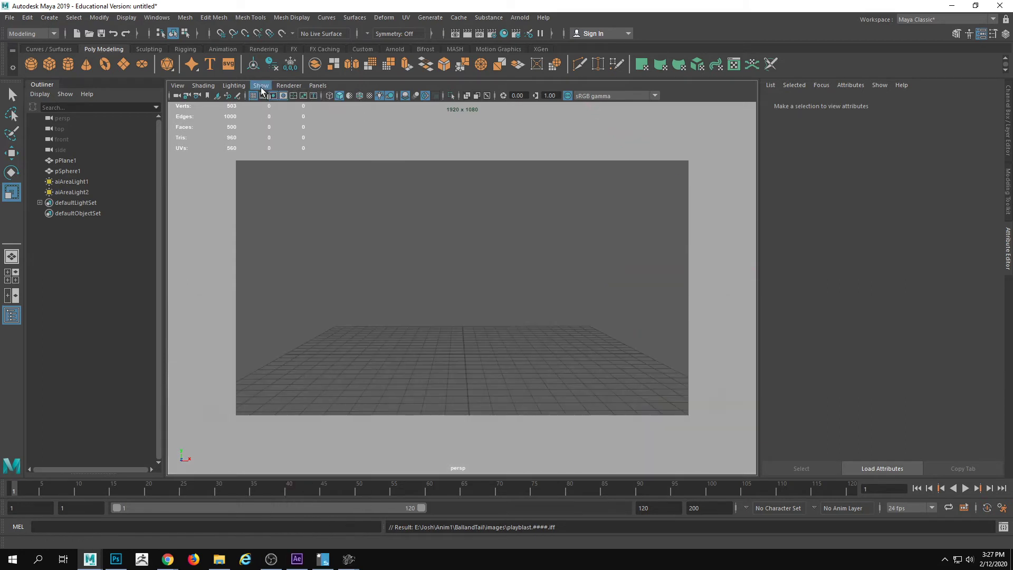
{"action": "left_click", "coordinate": [261, 86]}
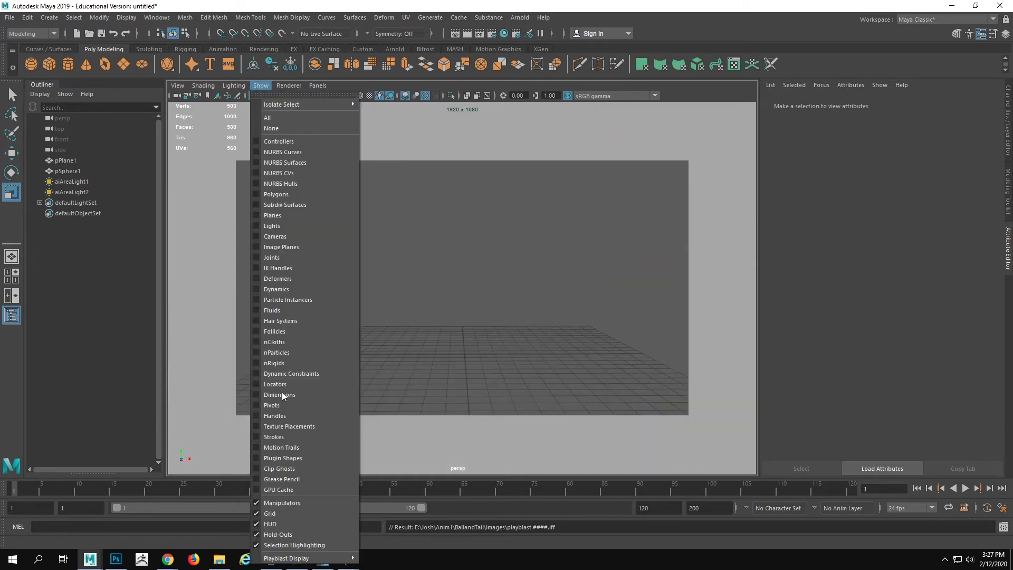
{"action": "left_click", "coordinate": [282, 502]}
{"action": "left_click", "coordinate": [261, 86]}
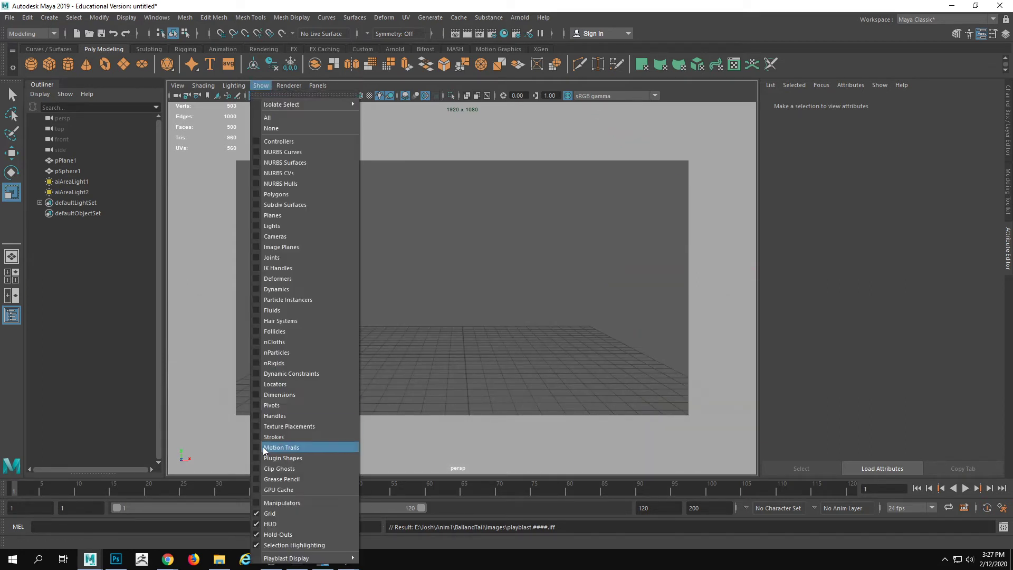
{"action": "left_click", "coordinate": [279, 515]}
{"action": "left_click", "coordinate": [261, 85]}
{"action": "left_click", "coordinate": [262, 518]}
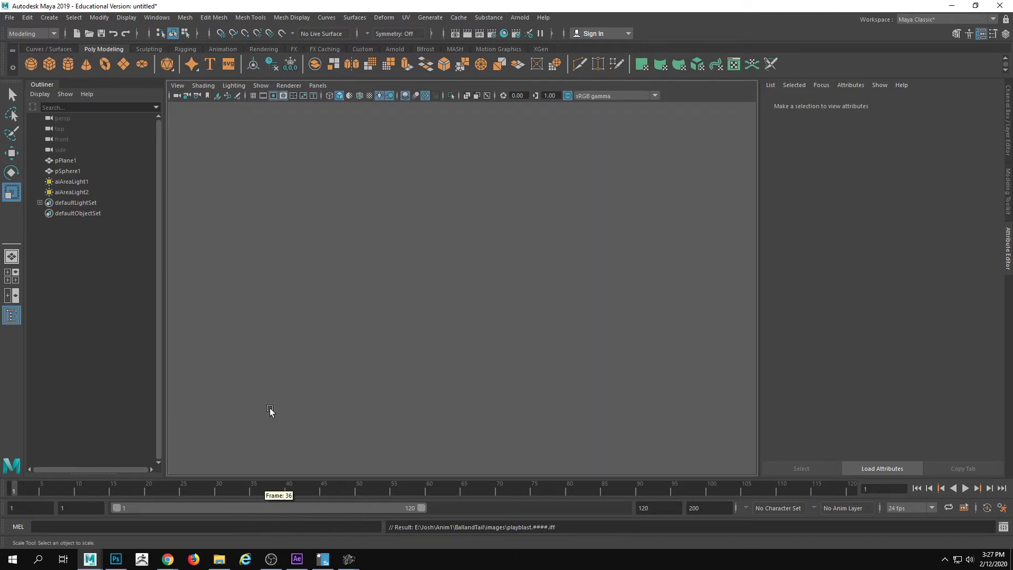
{"action": "left_click", "coordinate": [260, 85]}
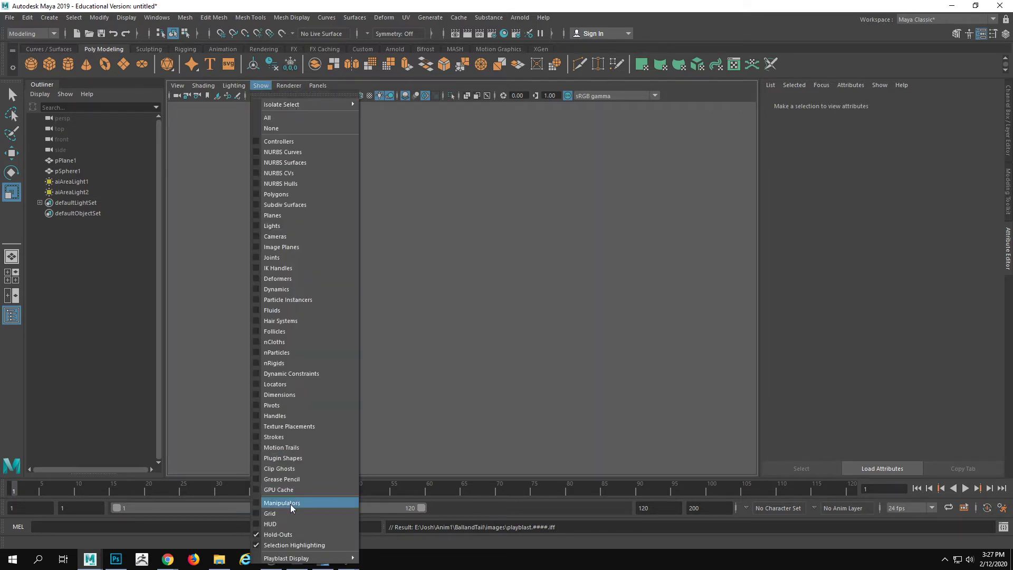
{"action": "left_click", "coordinate": [281, 194]}
Set the ground plane's Scale X, Y and Z to 100 and deselect it.
{"action": "left_click", "coordinate": [471, 381]}
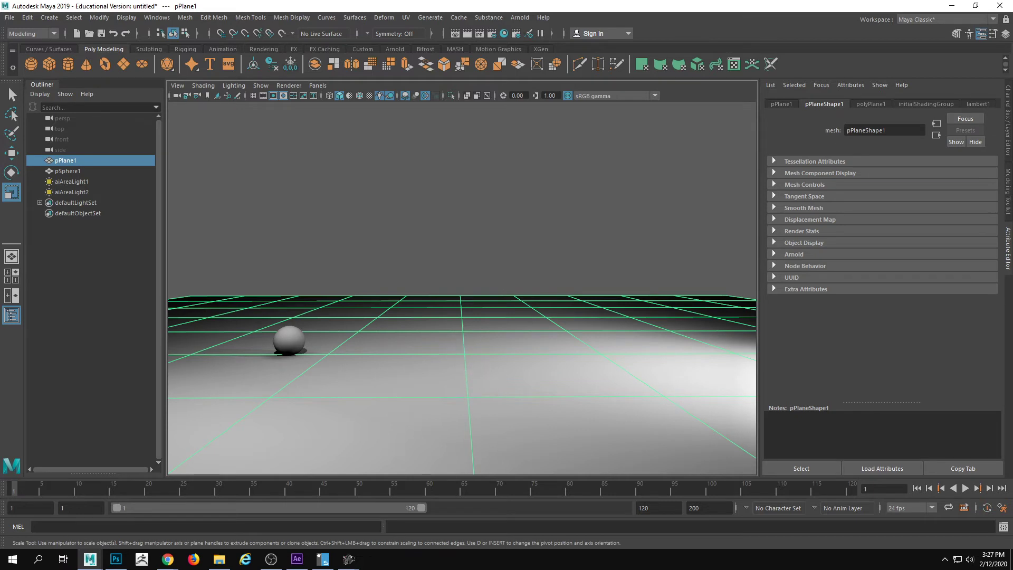
{"action": "left_click", "coordinate": [1005, 142]}
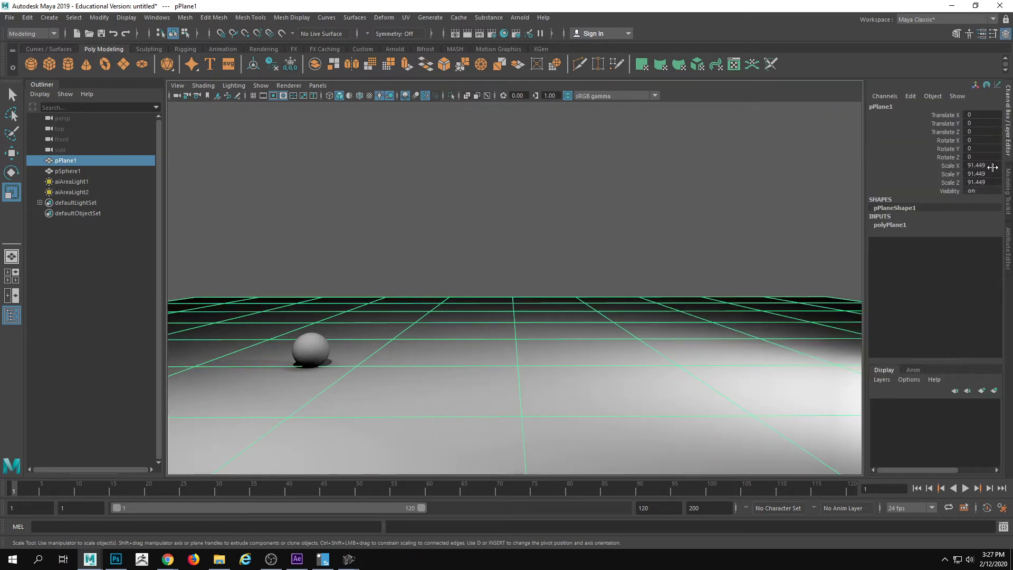
{"action": "left_click_drag", "start_coordinate": [992, 168], "coordinate": [991, 182]}
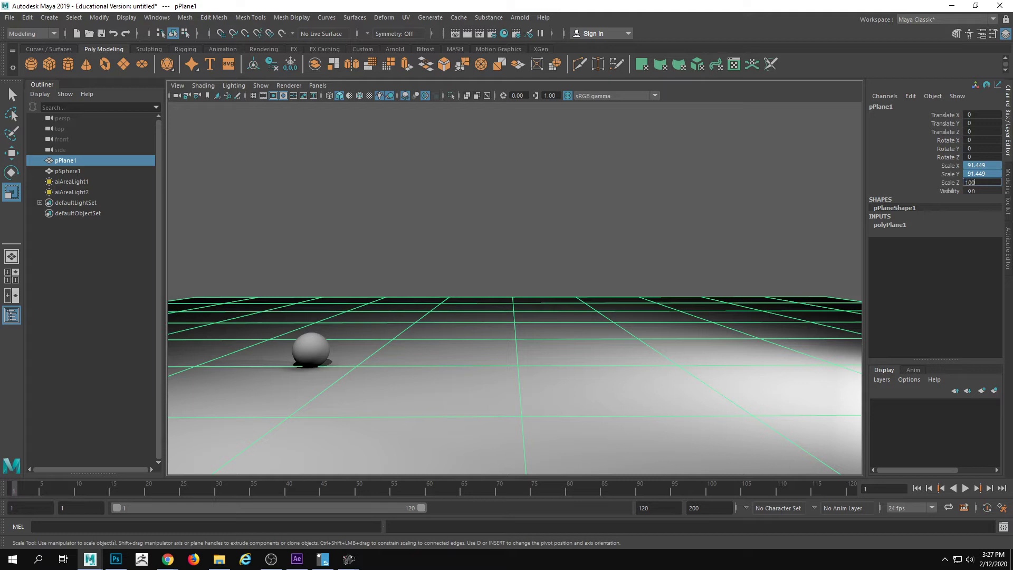
{"action": "key", "text": "Return"}
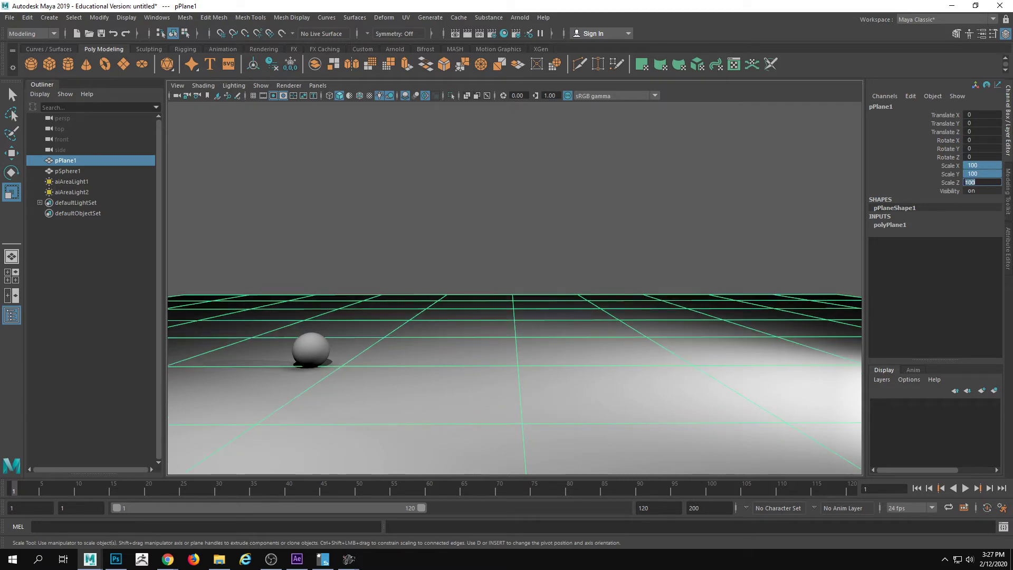
{"action": "left_click", "coordinate": [530, 232]}
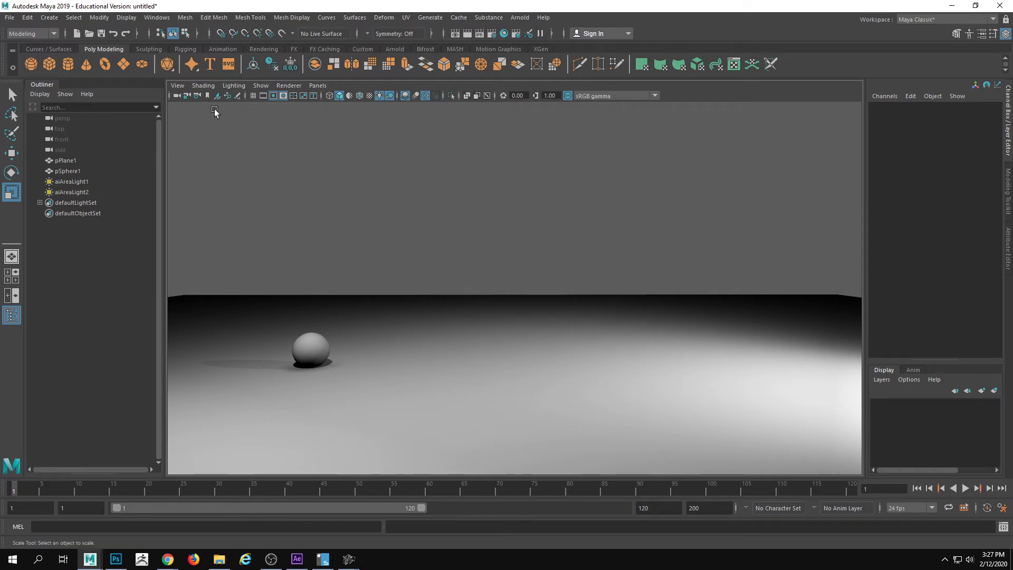
Enable hardware fog in the viewport and set its start to about 48.951 and its end to about 62.937.
{"action": "left_click", "coordinate": [288, 86]}
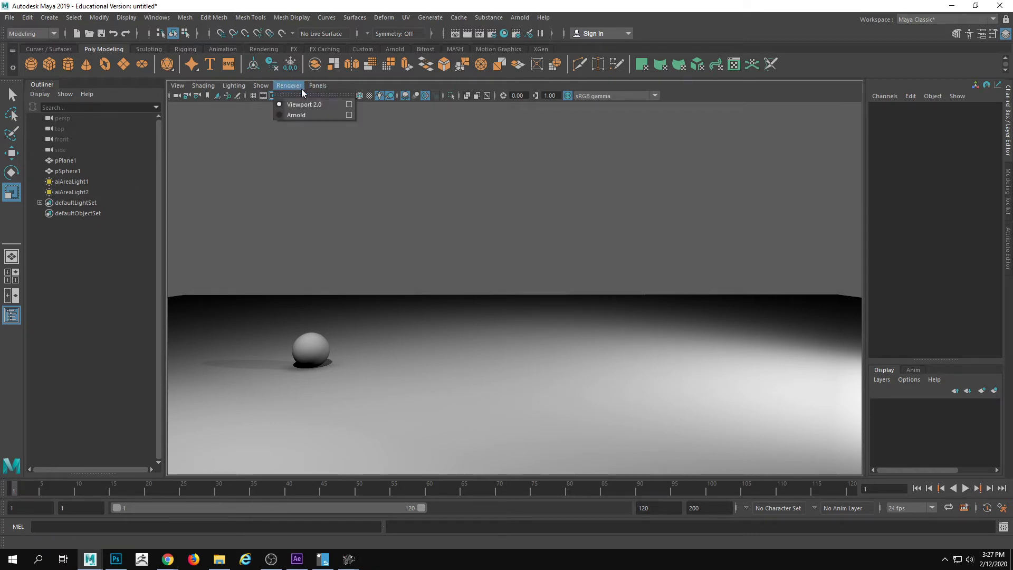
{"action": "left_click", "coordinate": [349, 104]}
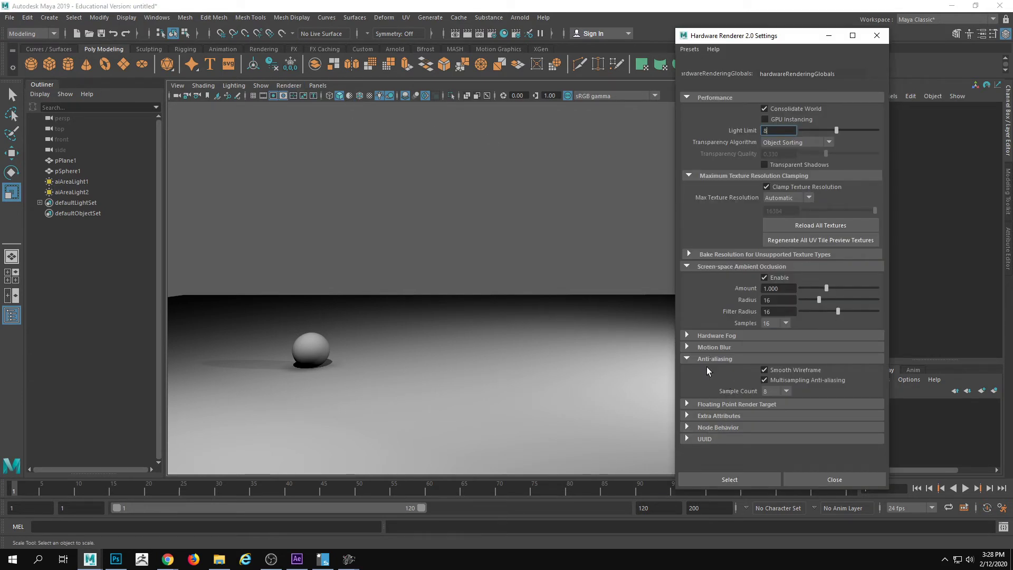
{"action": "left_click", "coordinate": [688, 335]}
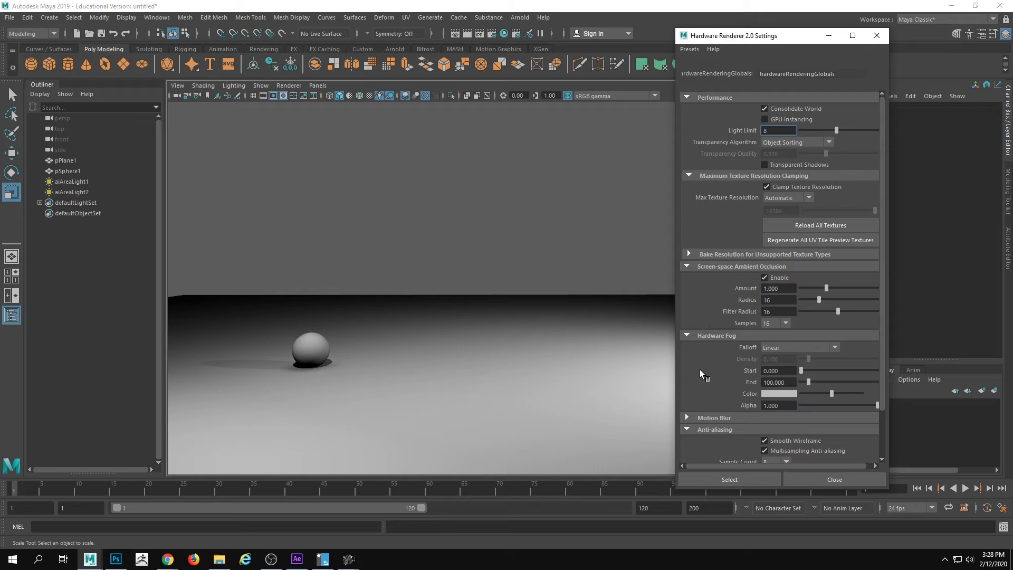
{"action": "left_click", "coordinate": [203, 85]}
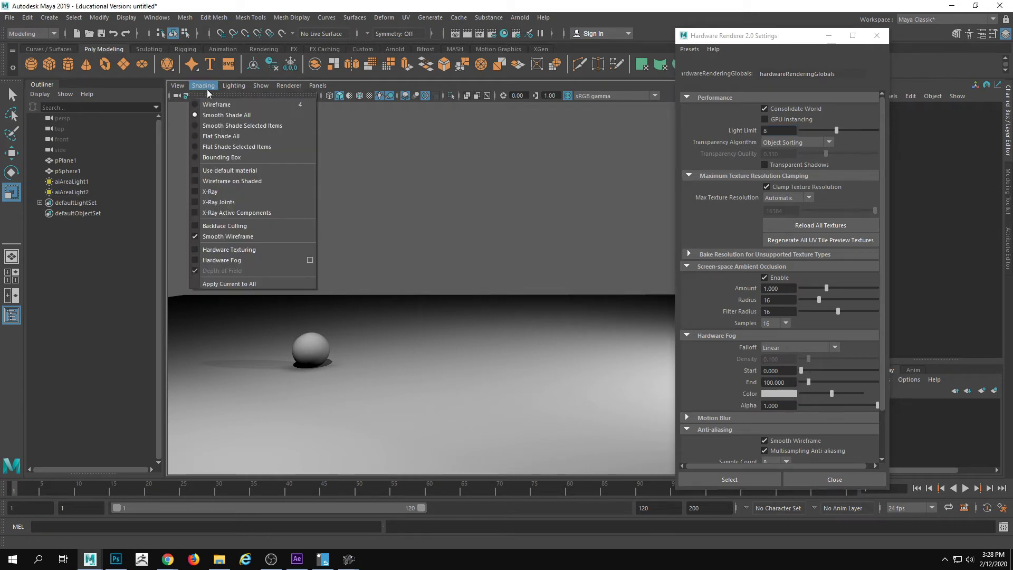
{"action": "left_click", "coordinate": [207, 260]}
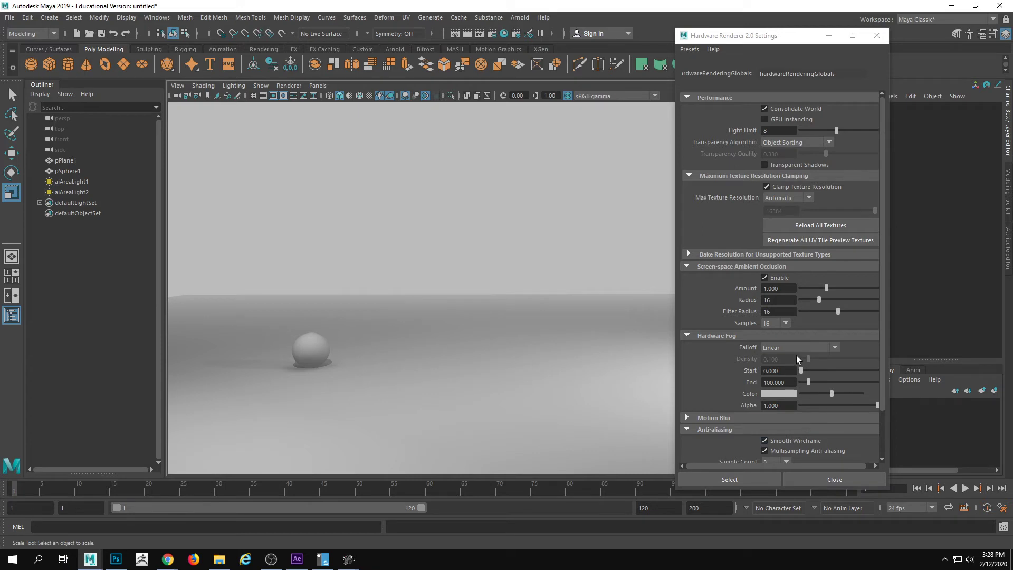
{"action": "mouse_move", "coordinate": [806, 381]}
{"action": "left_mouse_down"}
{"action": "mouse_move", "coordinate": [804, 372]}
{"action": "mouse_move", "coordinate": [806, 384]}
{"action": "left_mouse_up"}
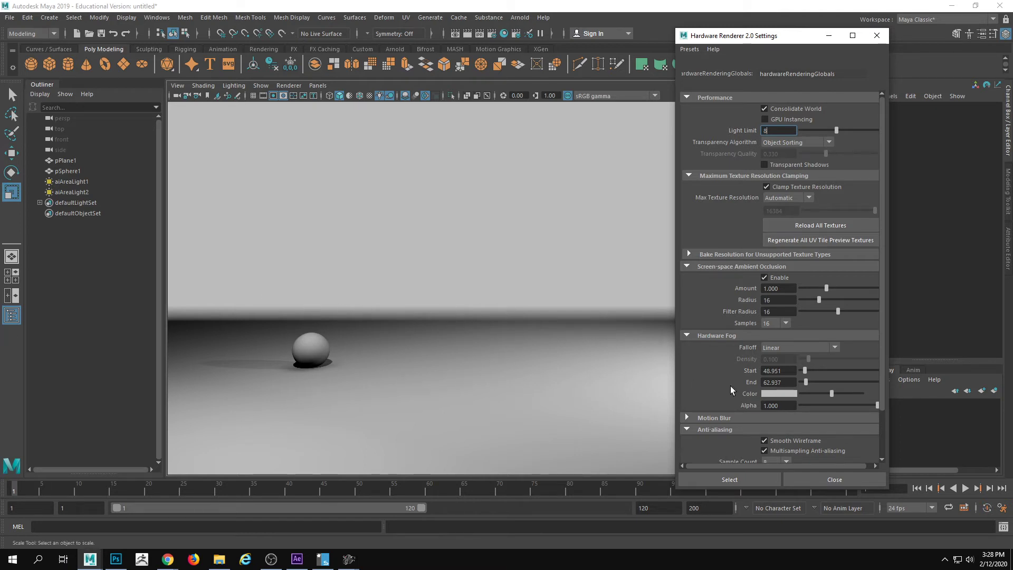
Enable Motion Blur in the Viewport 2.0 settings and close them.
{"action": "left_click", "coordinate": [698, 418]}
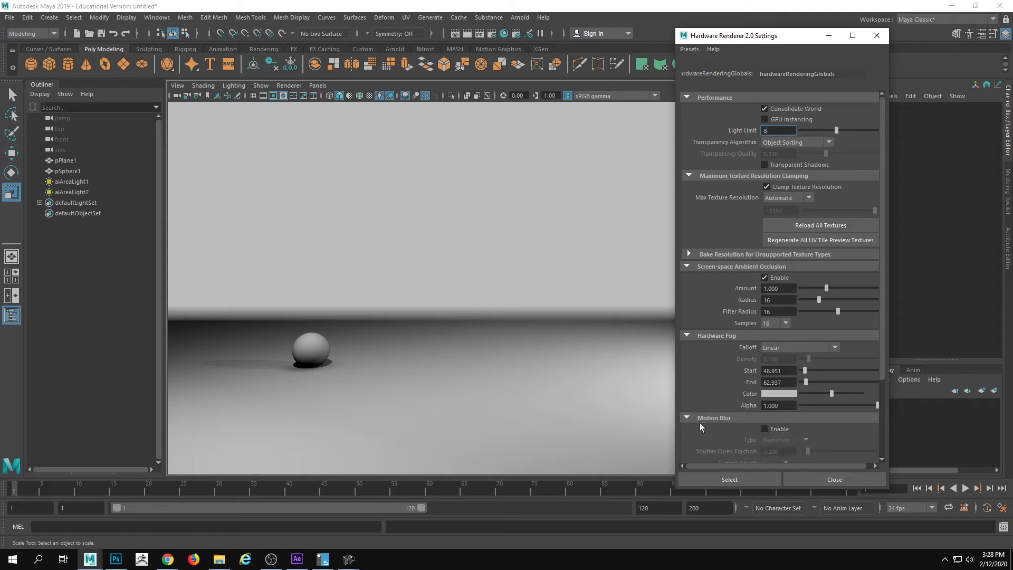
{"action": "left_click", "coordinate": [764, 428]}
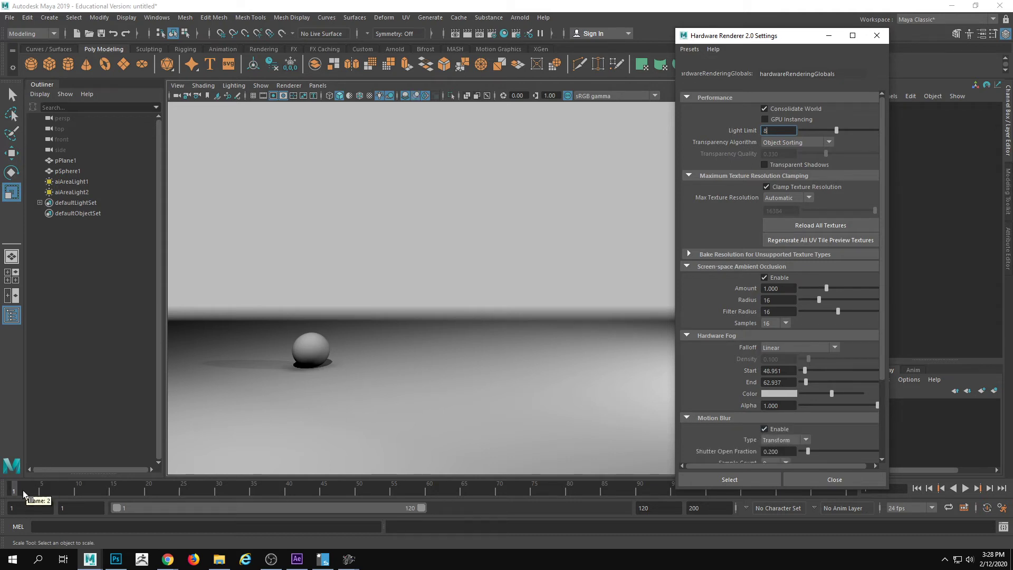
{"action": "mouse_move", "coordinate": [31, 493]}
{"action": "left_mouse_down"}
{"action": "mouse_move", "coordinate": [151, 491]}
{"action": "mouse_move", "coordinate": [16, 491]}
{"action": "left_mouse_up"}
{"action": "left_click", "coordinate": [877, 36]}
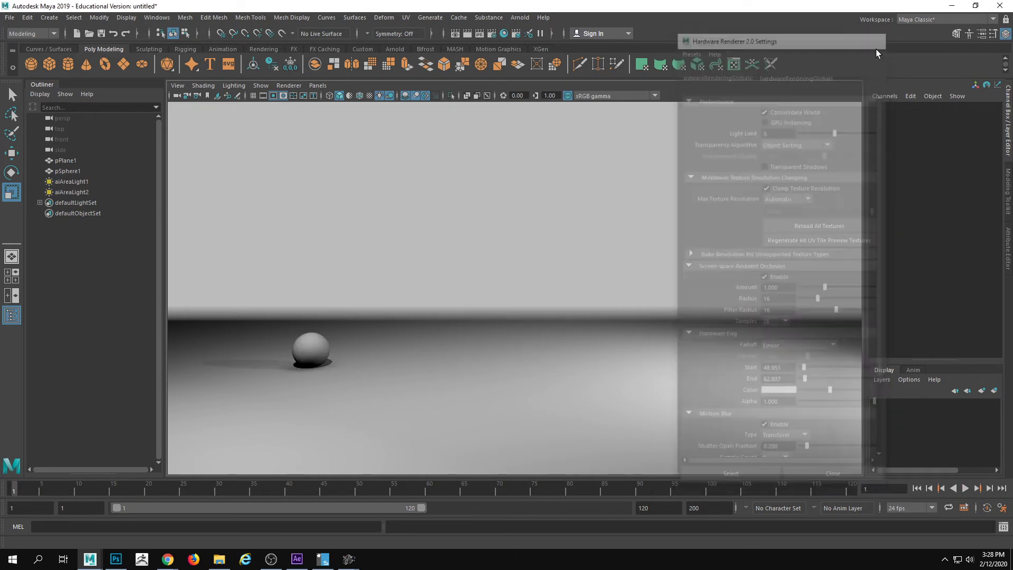
Turn off Show ornaments and set the image encoding to global in the Playblast Options.
{"action": "right_click", "coordinate": [1001, 493]}
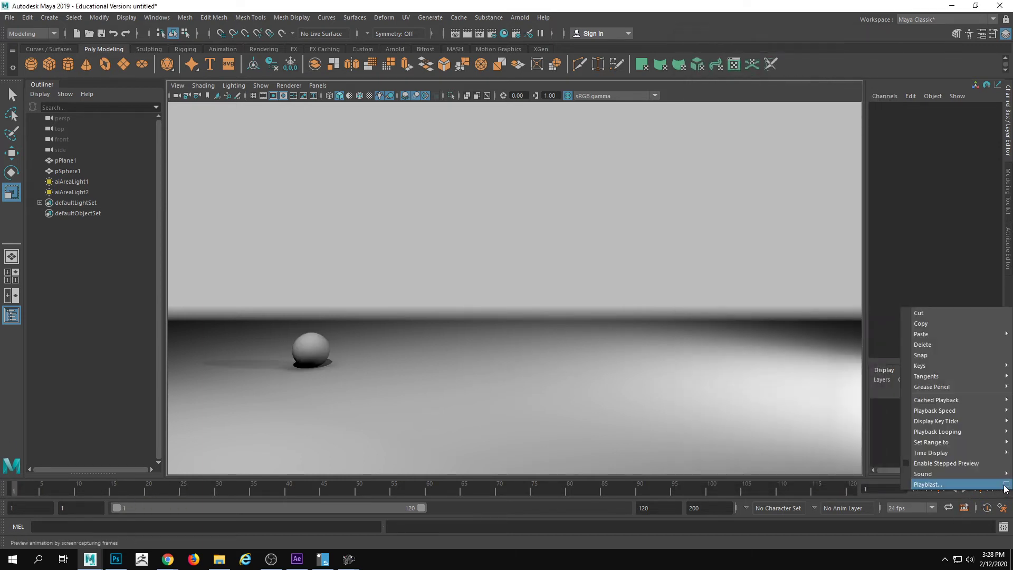
{"action": "left_click", "coordinate": [1006, 485]}
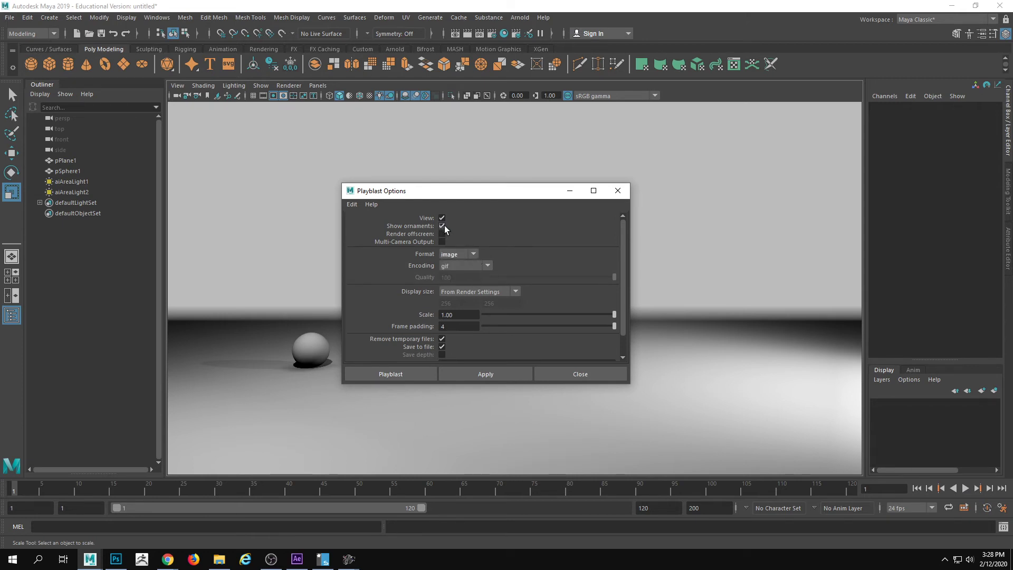
{"action": "left_click", "coordinate": [488, 265]}
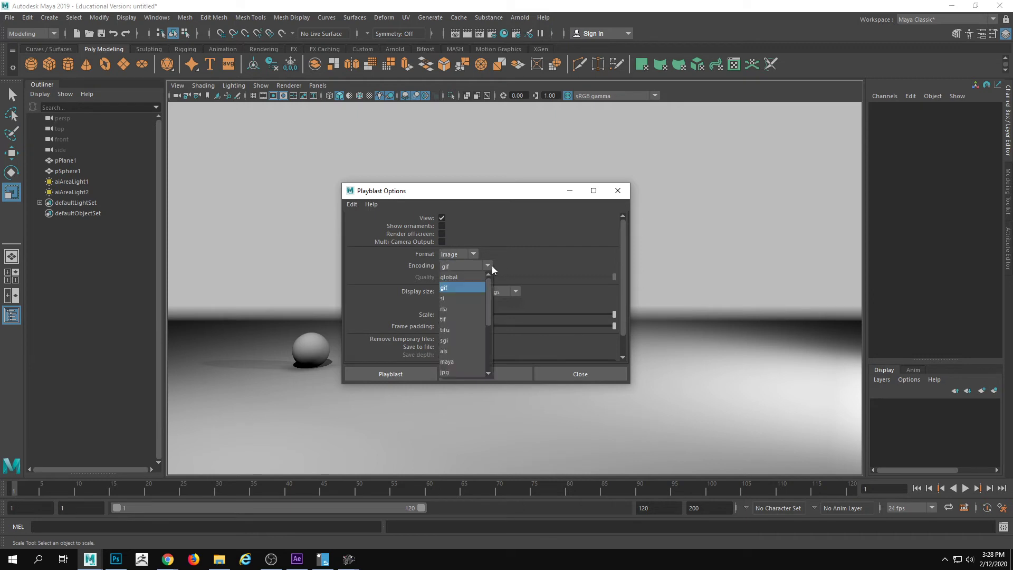
{"action": "scroll", "coordinate": [489, 283], "scroll_direction": "down", "scroll_amount": 1}
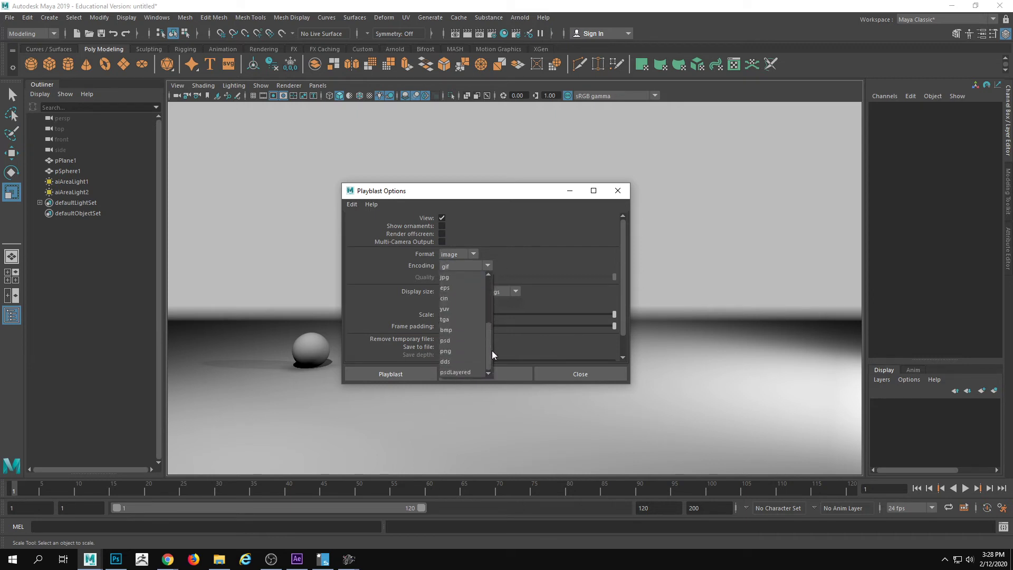
{"action": "scroll", "coordinate": [489, 285], "scroll_direction": "up", "scroll_amount": 1}
{"action": "left_click", "coordinate": [467, 276]}
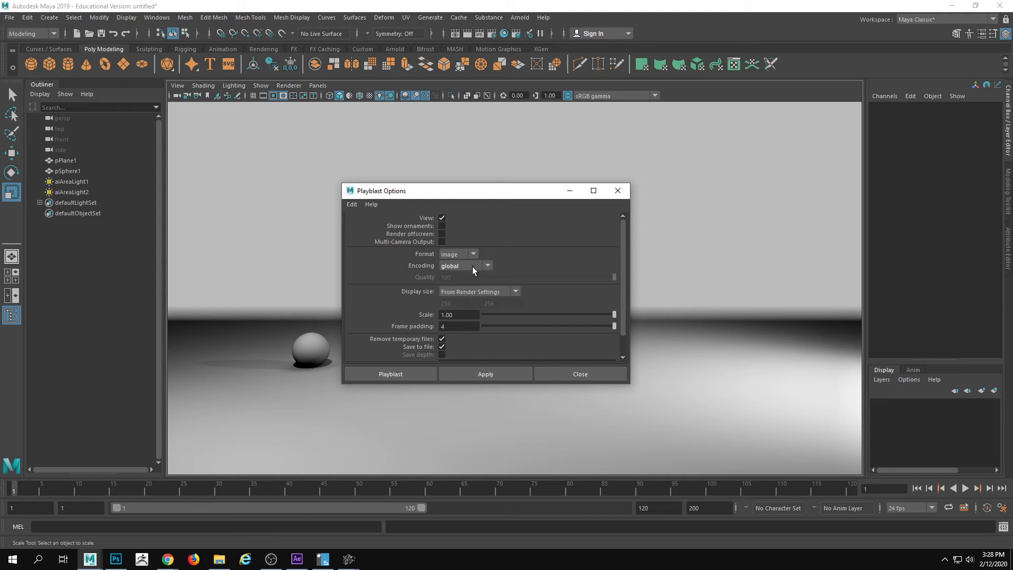
{"action": "left_click_drag", "start_coordinate": [624, 298], "coordinate": [624, 333]}
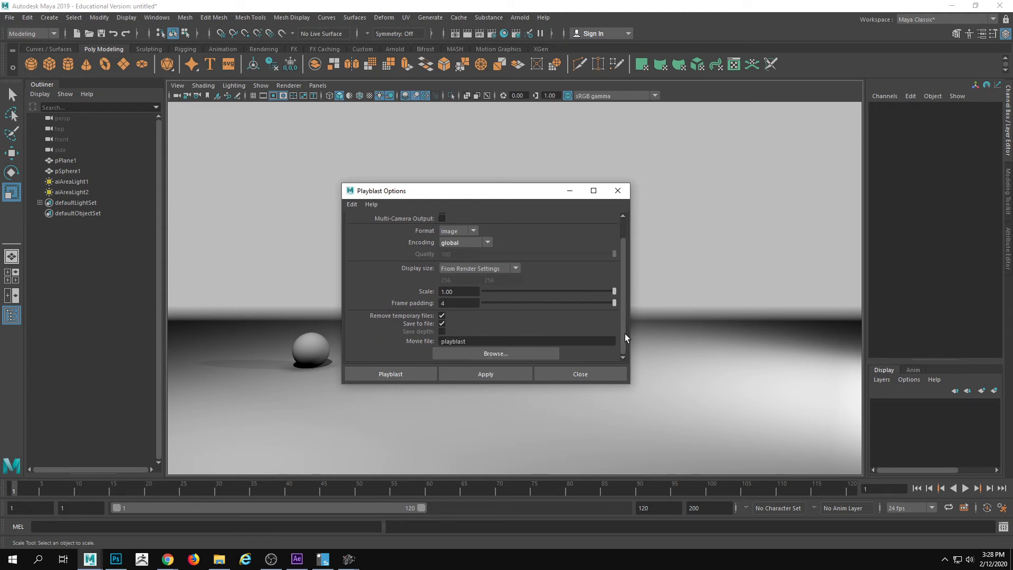
{"action": "left_click", "coordinate": [505, 354]}
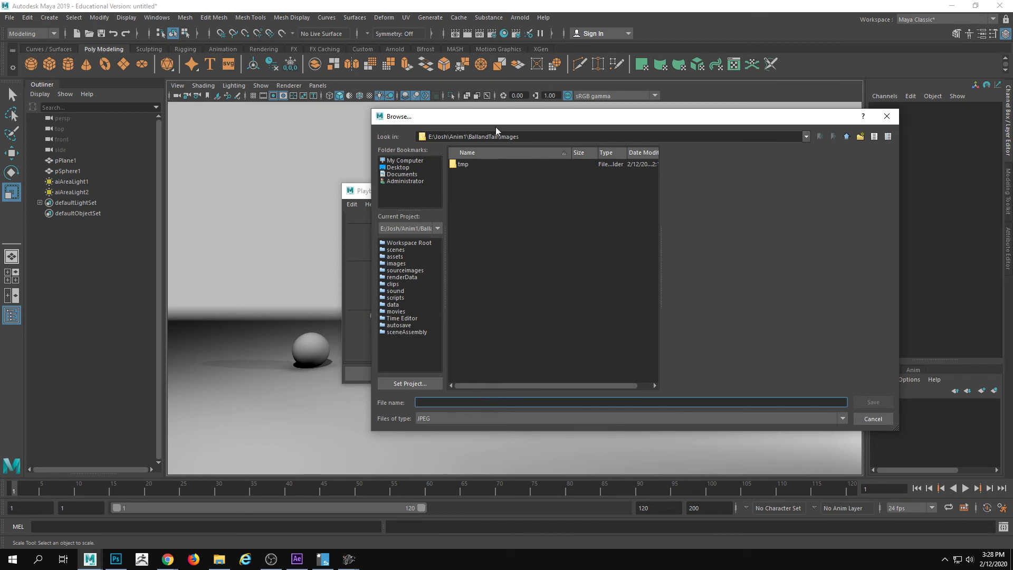
{"action": "left_click", "coordinate": [872, 419]}
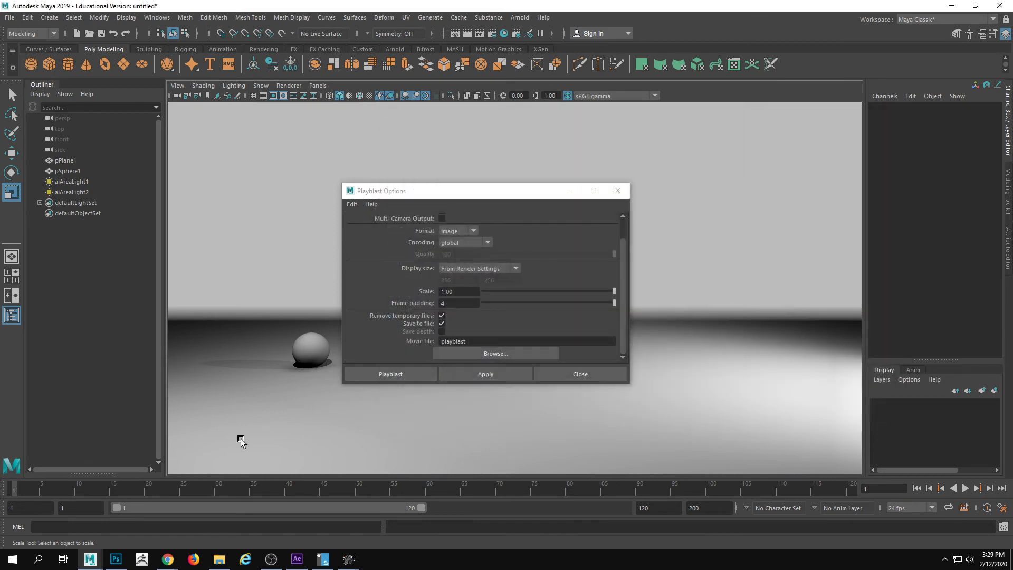
Switch to File Explorer, delete the old frames from playblast.0046 through StartDemo.0032 in the images folder, and return to Maya.
{"action": "left_click", "coordinate": [218, 560]}
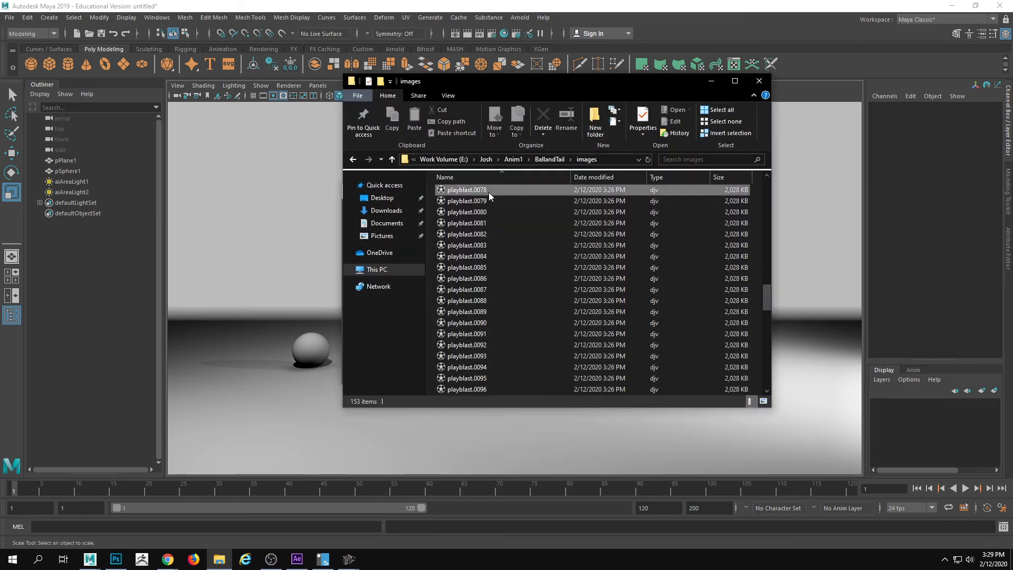
{"action": "scroll", "coordinate": [520, 289], "scroll_direction": "down", "scroll_amount": 7}
{"action": "left_click", "coordinate": [496, 389], "text": "shift"}
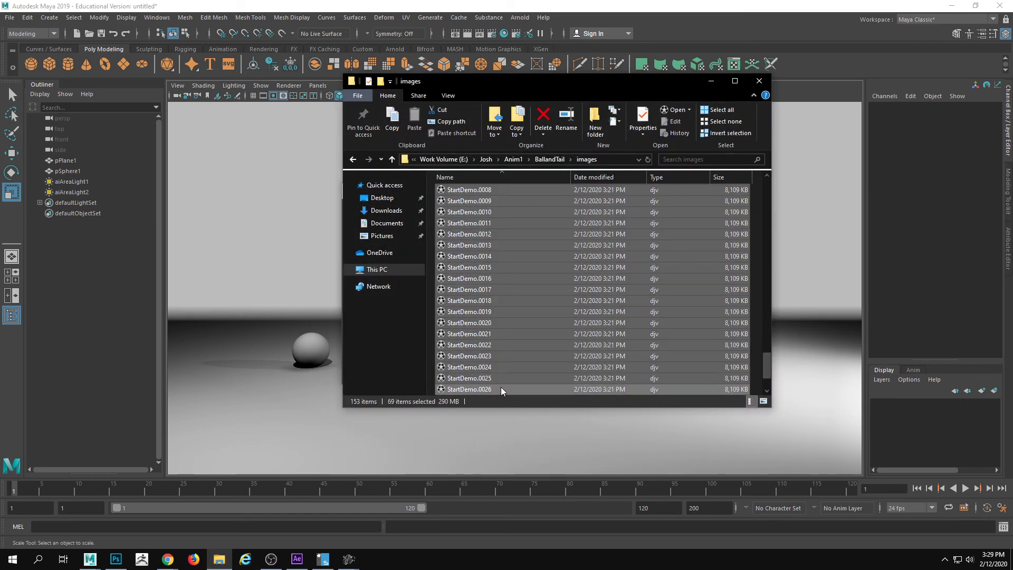
{"action": "key", "text": "Delete"}
{"action": "left_click", "coordinate": [480, 191]}
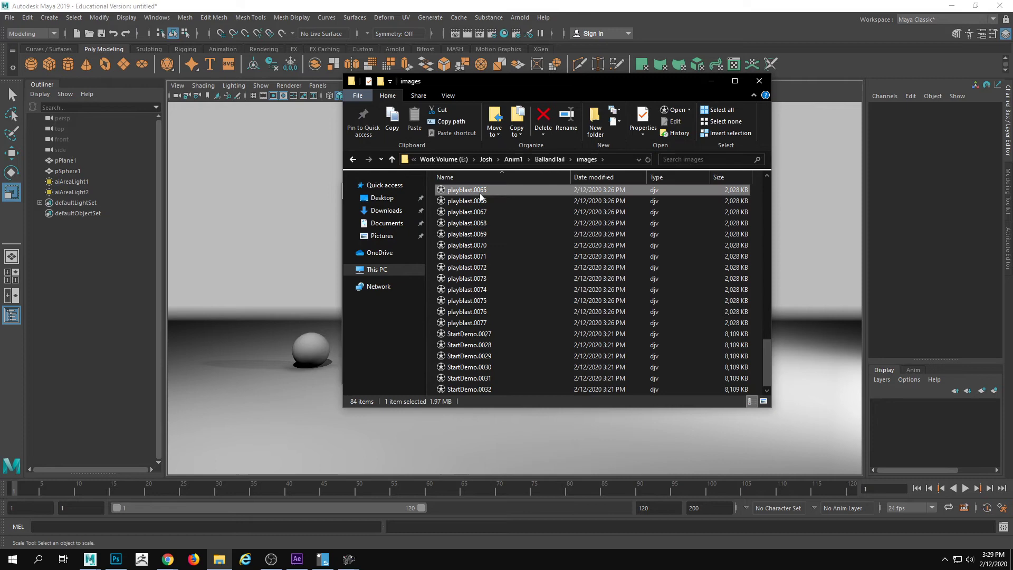
{"action": "left_click", "coordinate": [522, 388], "text": "shift"}
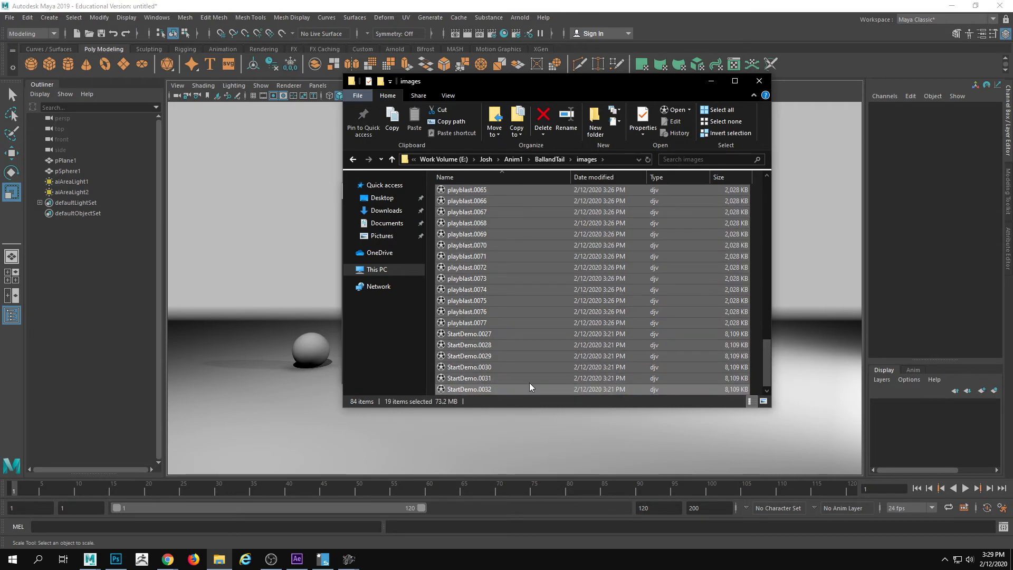
{"action": "key", "text": "Delete"}
{"action": "left_click", "coordinate": [470, 190]}
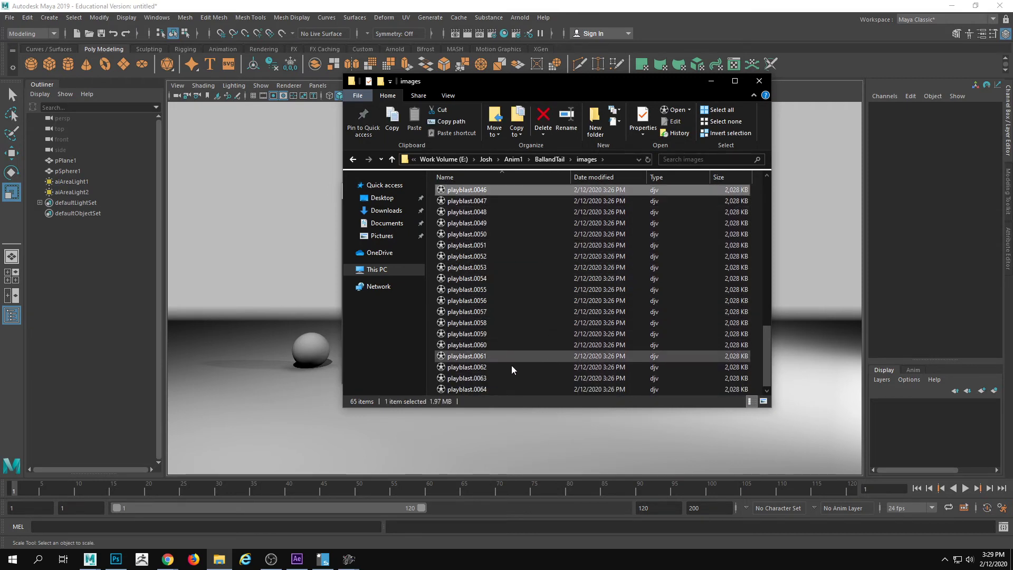
{"action": "left_click", "coordinate": [505, 389], "text": "shift"}
{"action": "key", "text": "Delete"}
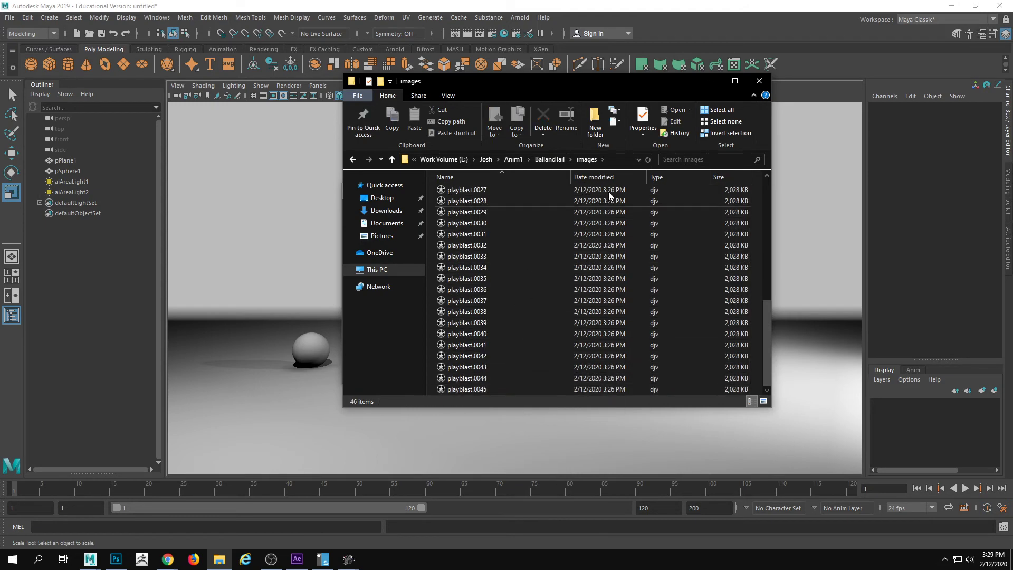
{"action": "left_click", "coordinate": [711, 84]}
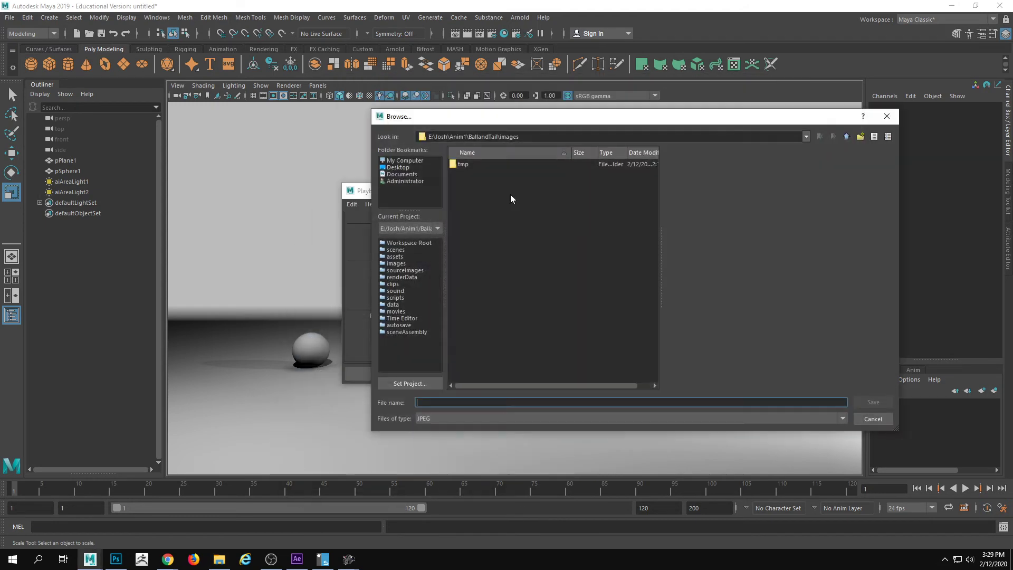
Create a folder named FinalTest inside the project's images folder and open it as the playblast save location.
{"action": "right_click", "coordinate": [515, 191]}
{"action": "left_click", "coordinate": [537, 212]}
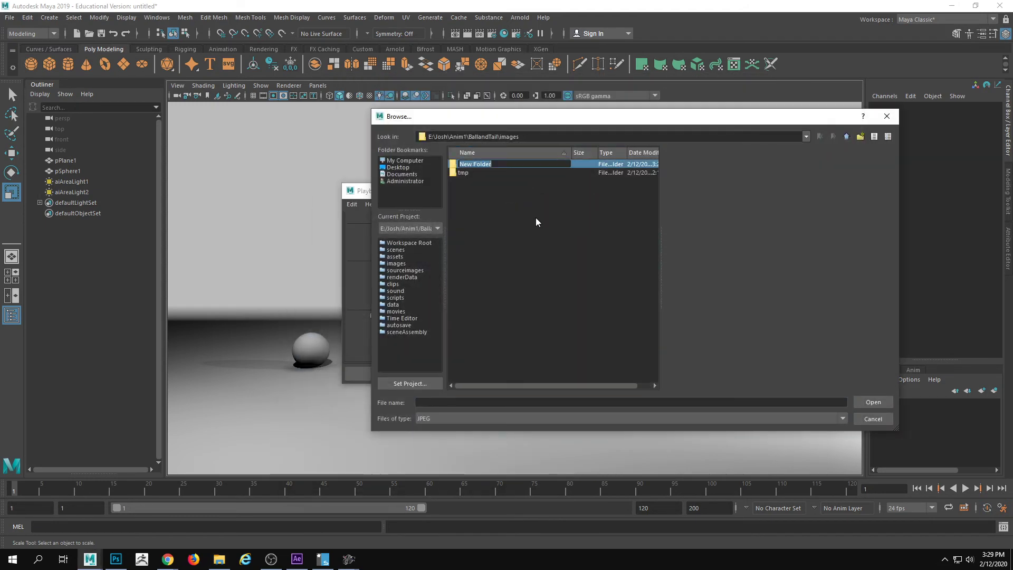
{"action": "type", "text": "FinalTest"}
{"action": "key", "text": "Return"}
{"action": "key", "text": "Return"}
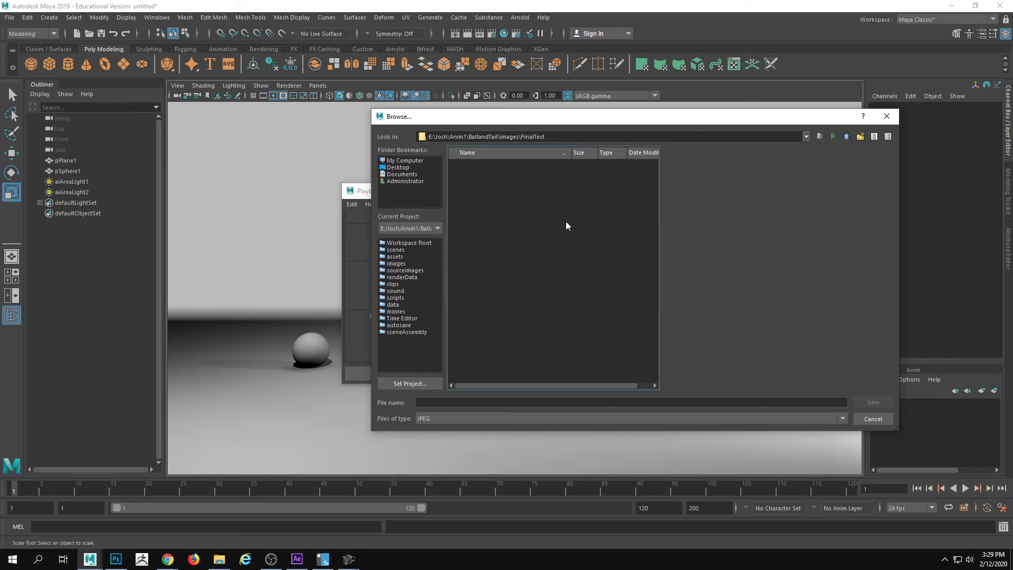
Return to the parent images folder and reopen the FinalTest folder.
{"action": "left_click", "coordinate": [846, 136]}
{"action": "left_click", "coordinate": [510, 165]}
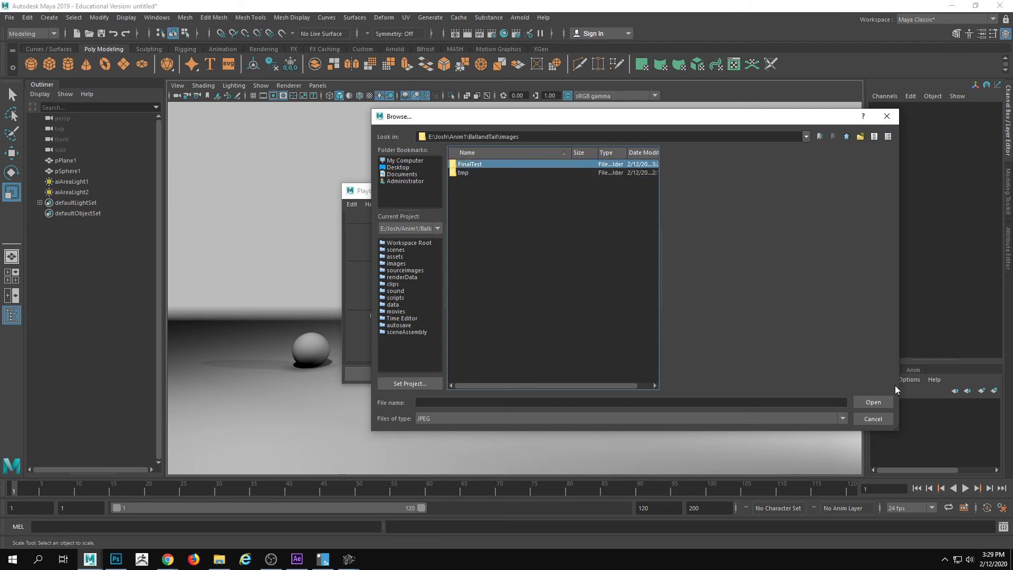
{"action": "left_click", "coordinate": [882, 399]}
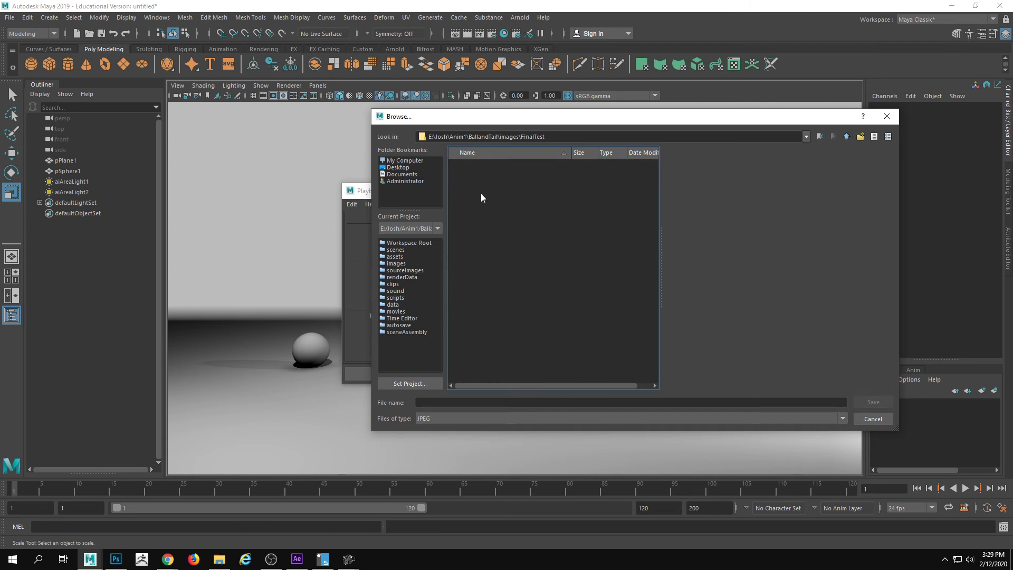
Save the playblast output path in the FinalTest folder with the file name render.
{"action": "left_click", "coordinate": [478, 403]}
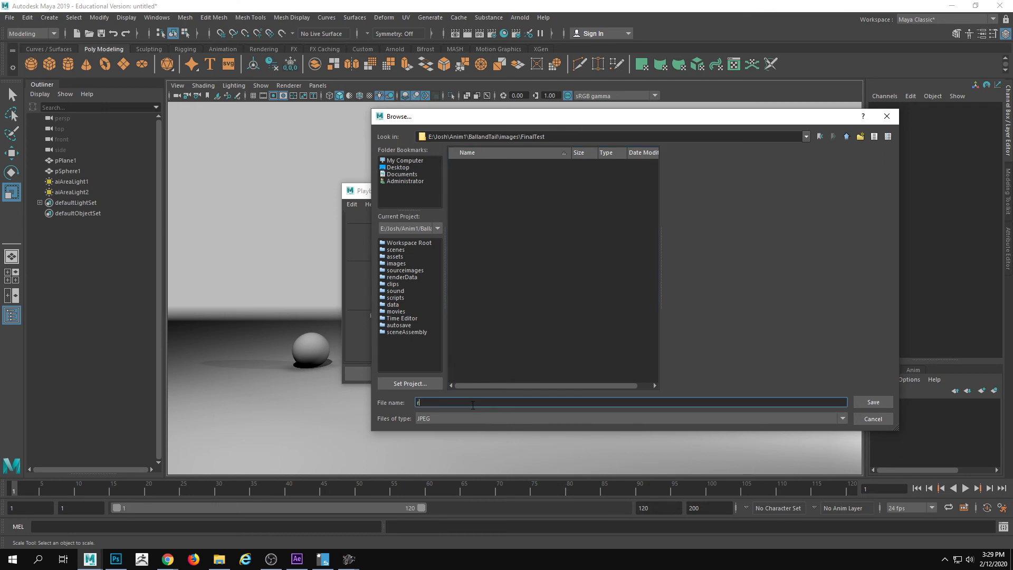
{"action": "type", "text": "render"}
{"action": "left_click", "coordinate": [873, 402]}
{"action": "scroll", "coordinate": [518, 312], "scroll_direction": "up", "scroll_amount": 2}
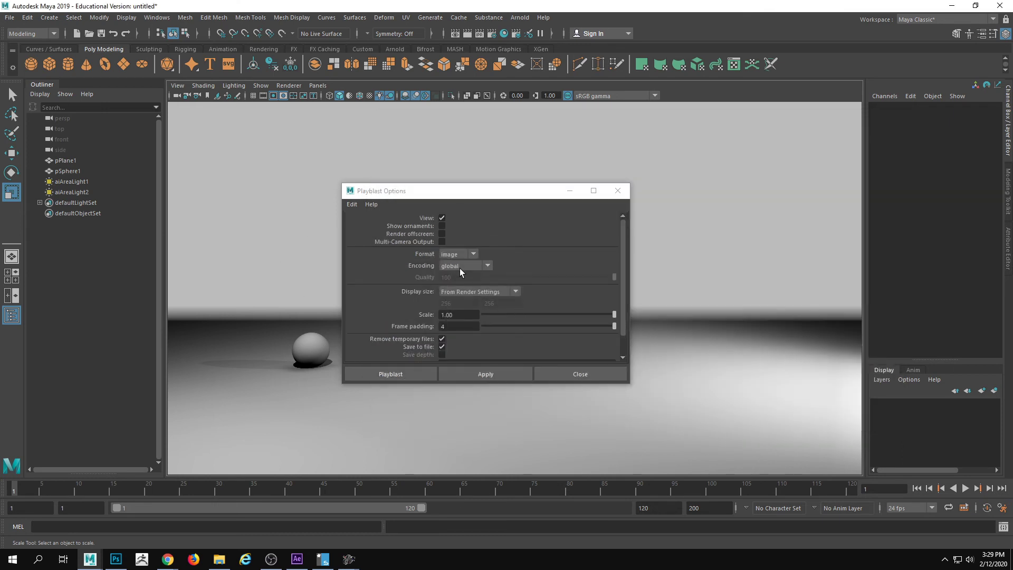
Run the playblast with image format and render-settings display size, saving to images\FinalTest\render, and close the FCheck playback and its console.
{"action": "scroll", "coordinate": [495, 308], "scroll_direction": "down", "scroll_amount": 2}
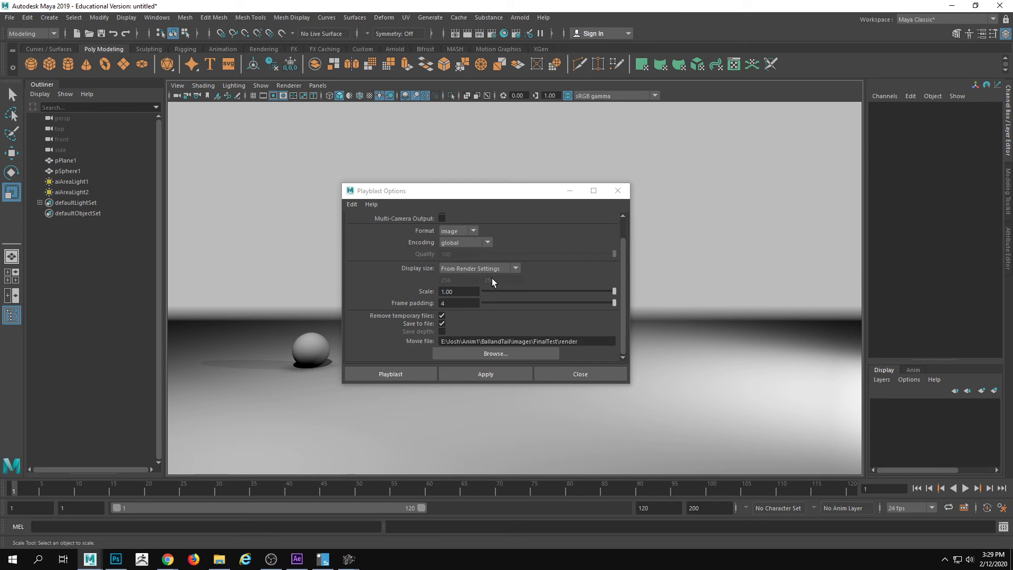
{"action": "scroll", "coordinate": [480, 289], "scroll_direction": "up", "scroll_amount": 2}
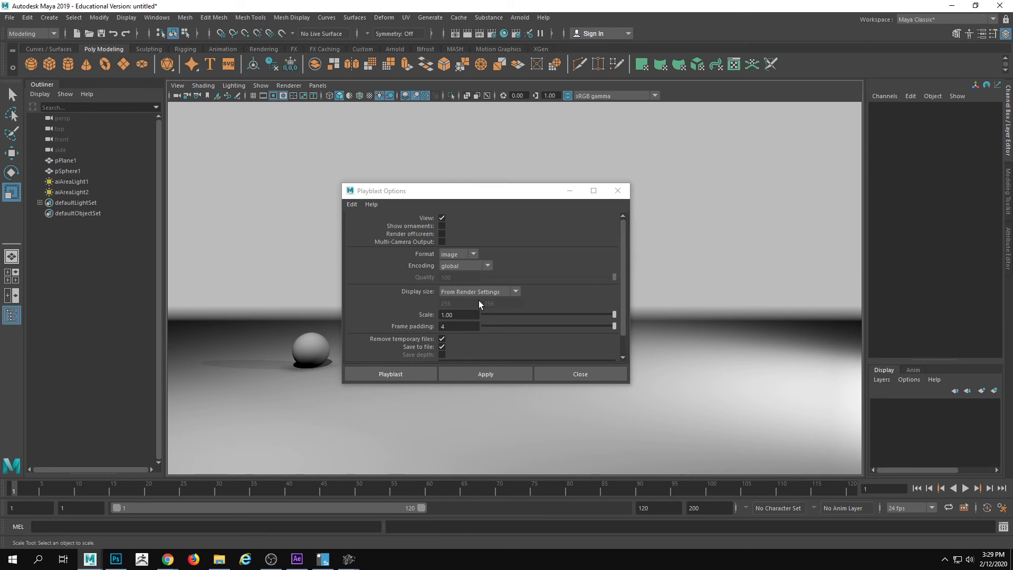
{"action": "scroll", "coordinate": [479, 303], "scroll_direction": "down", "scroll_amount": 2}
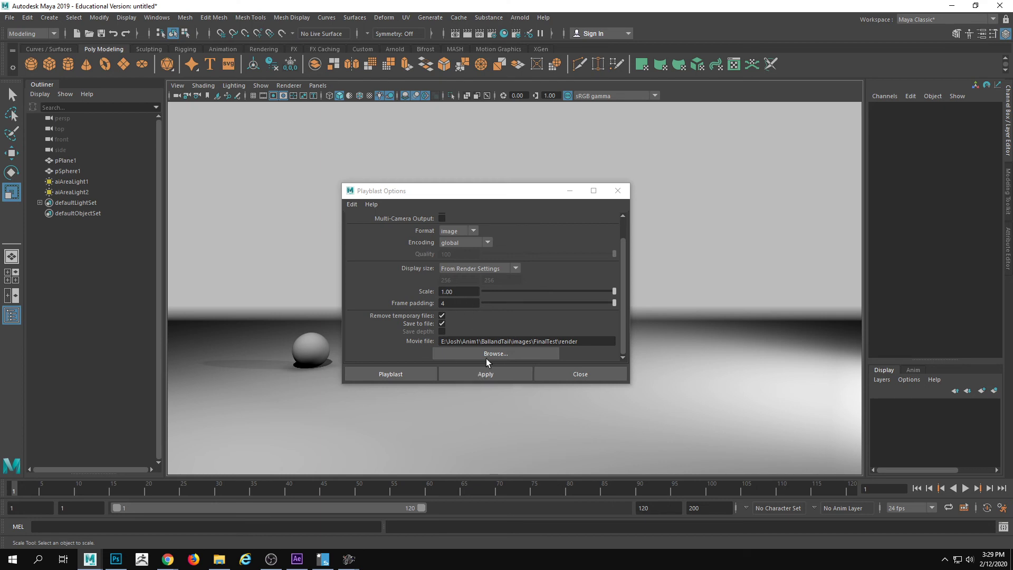
{"action": "left_click", "coordinate": [490, 374]}
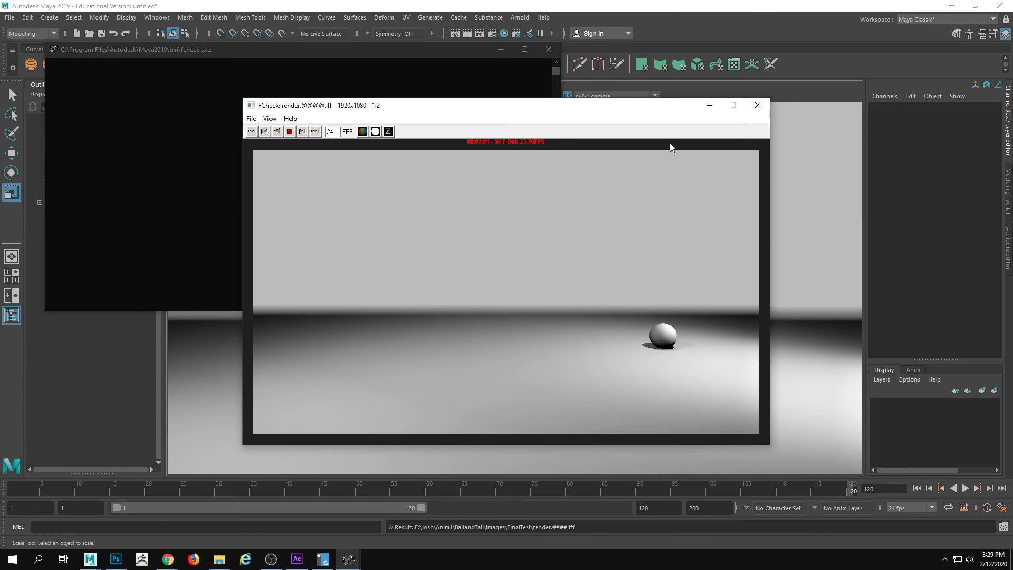
{"action": "left_click", "coordinate": [757, 106]}
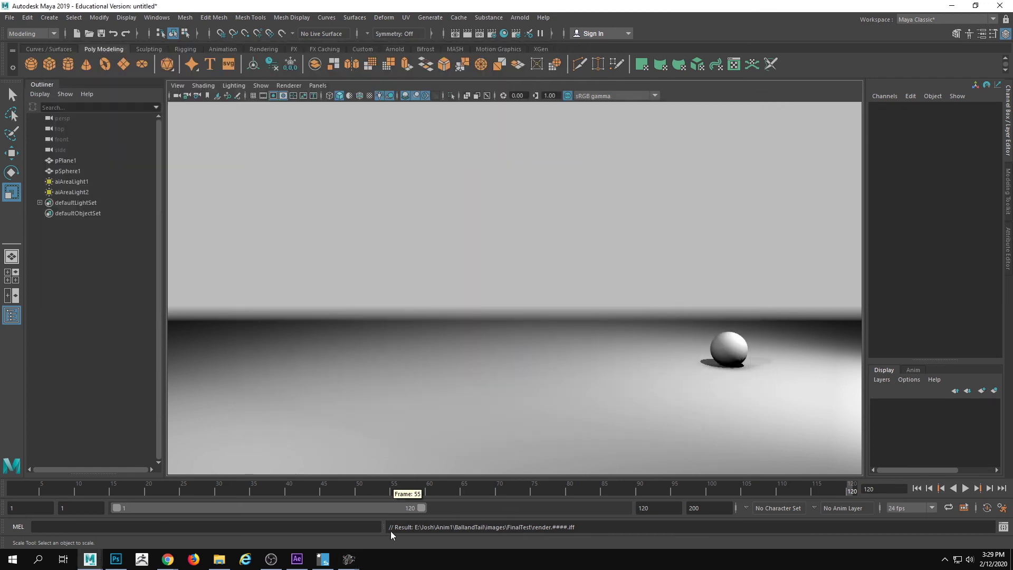
Switch to After Effects and delete the StartDemo composition and its IFF sequence from the project, confirming the removal.
{"action": "left_click", "coordinate": [297, 559]}
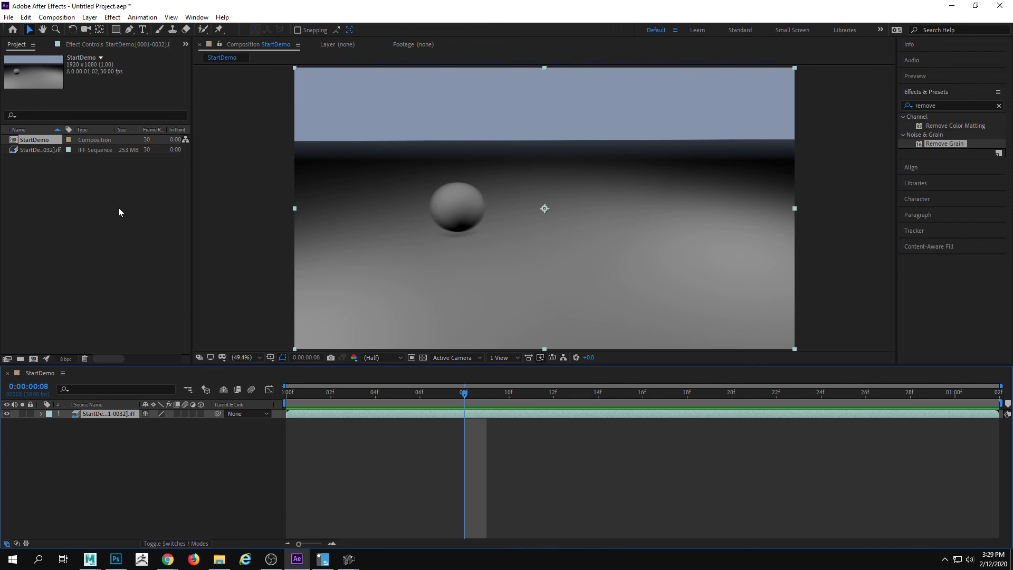
{"action": "left_click", "coordinate": [118, 207]}
{"action": "left_click", "coordinate": [48, 140]}
{"action": "left_click", "coordinate": [47, 150], "text": "shift"}
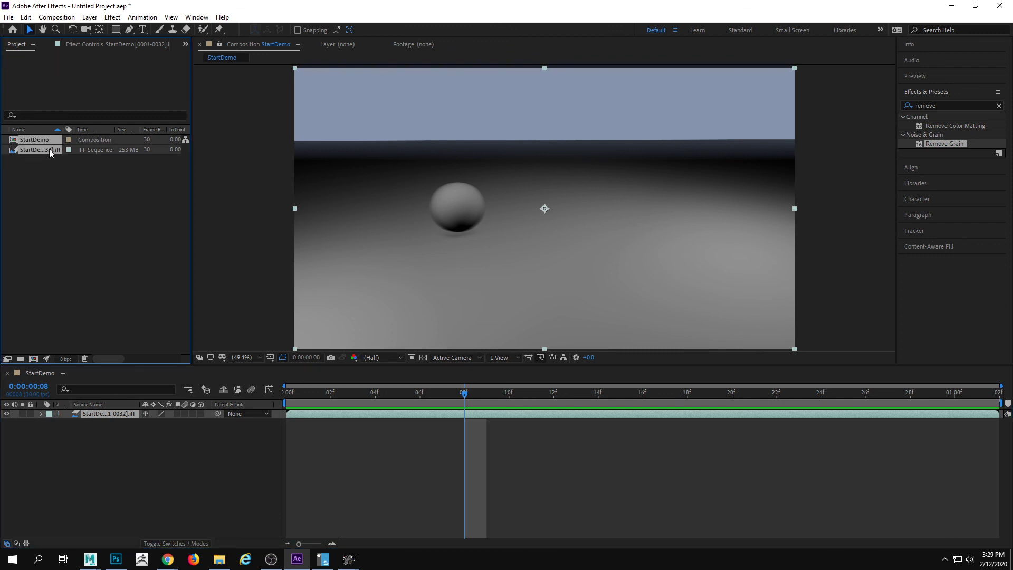
{"action": "key", "text": "Delete"}
{"action": "left_click", "coordinate": [552, 296]}
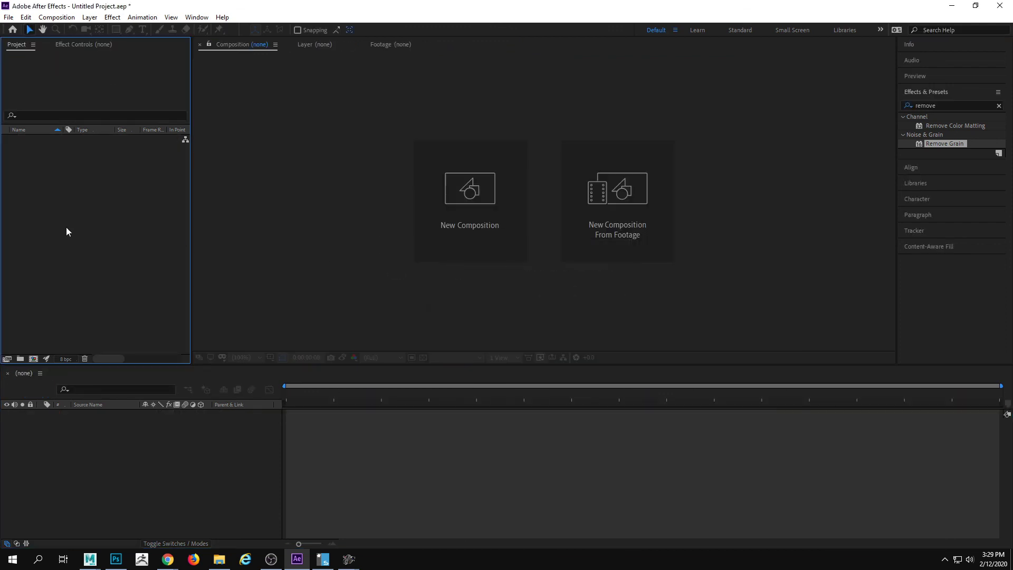
Import render.0001 from the FinalTest folder as an IFF sequence and create a composition from that footage.
{"action": "right_click", "coordinate": [61, 158]}
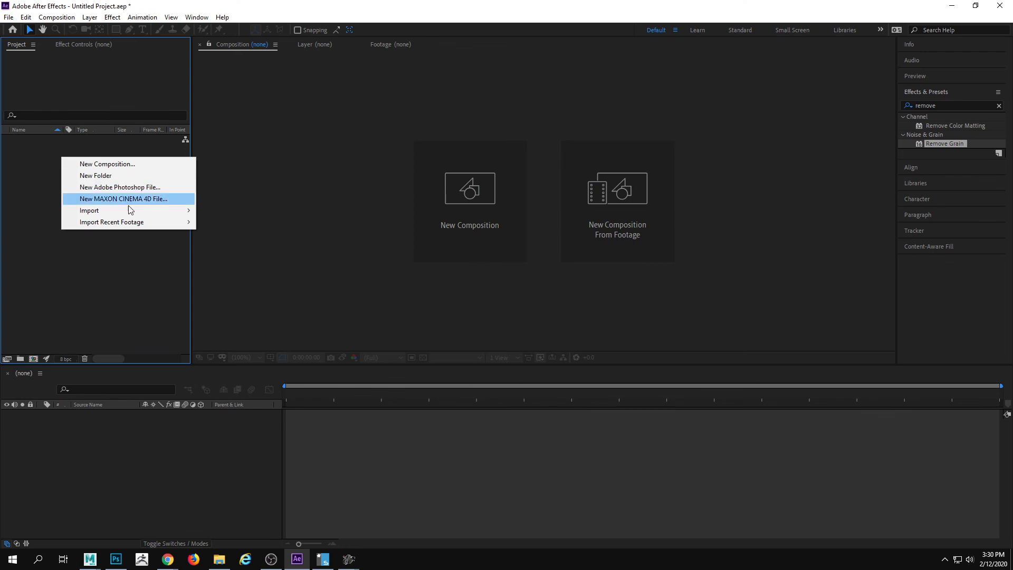
{"action": "mouse_move", "coordinate": [133, 211]}
{"action": "left_click", "coordinate": [227, 210]}
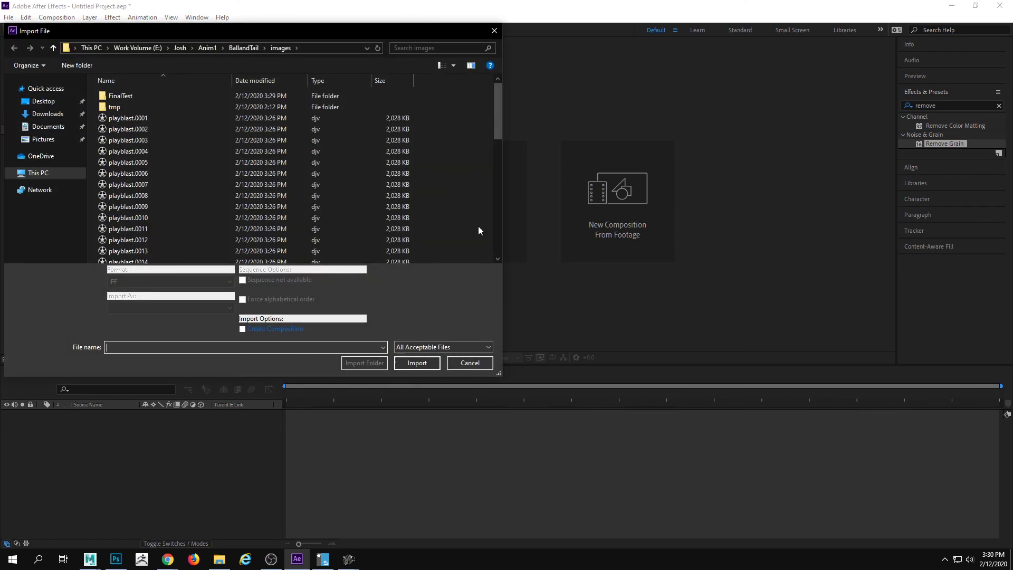
{"action": "double_click", "coordinate": [158, 96]}
{"action": "left_click", "coordinate": [130, 97]}
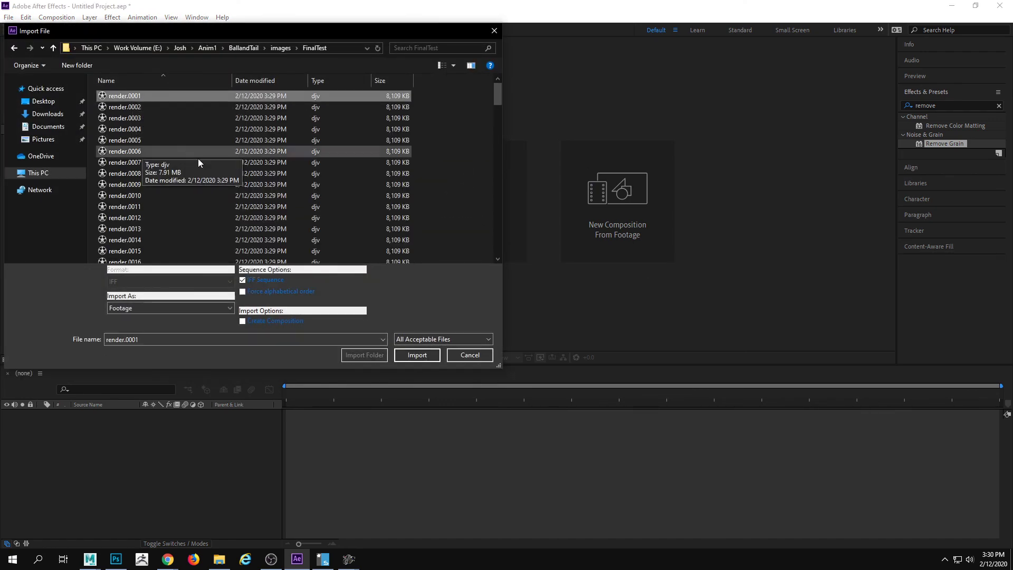
{"action": "left_click", "coordinate": [416, 355]}
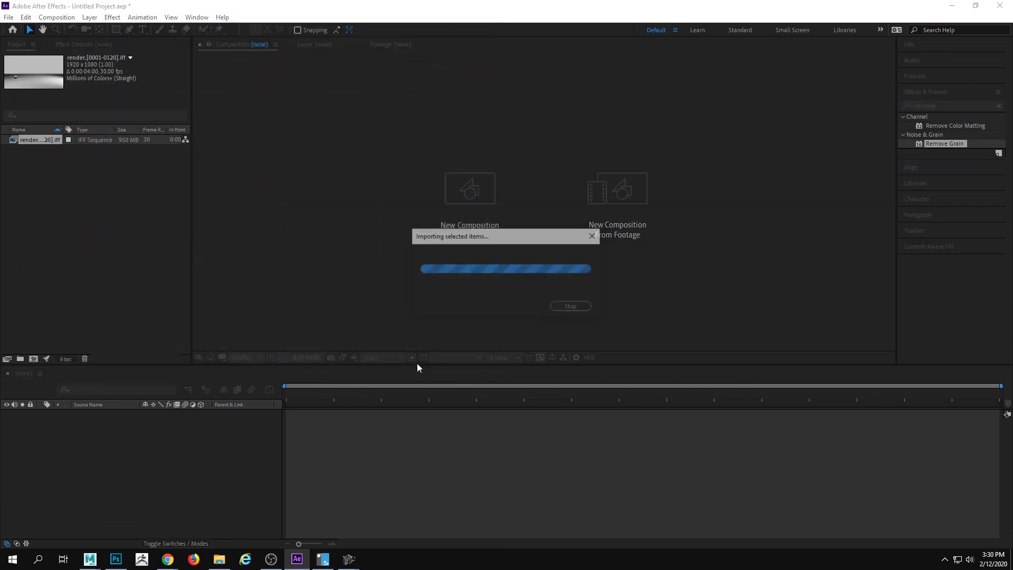
{"action": "left_click_drag", "start_coordinate": [31, 143], "coordinate": [372, 465]}
Play back the render composition twice to check the rolling ball animation, returning to the first frame after each playback.
{"action": "key", "text": "space"}
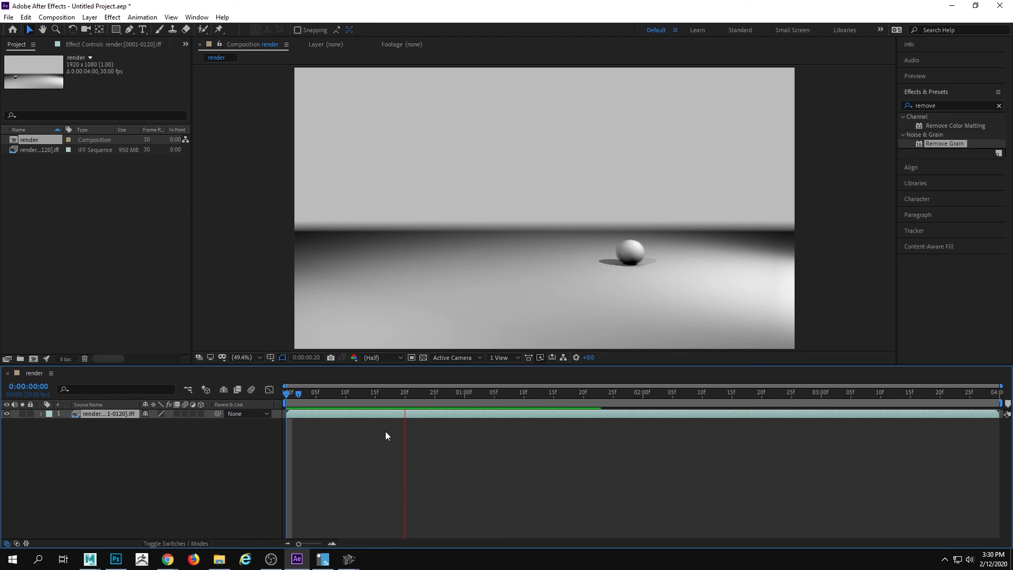
{"action": "key", "text": "space"}
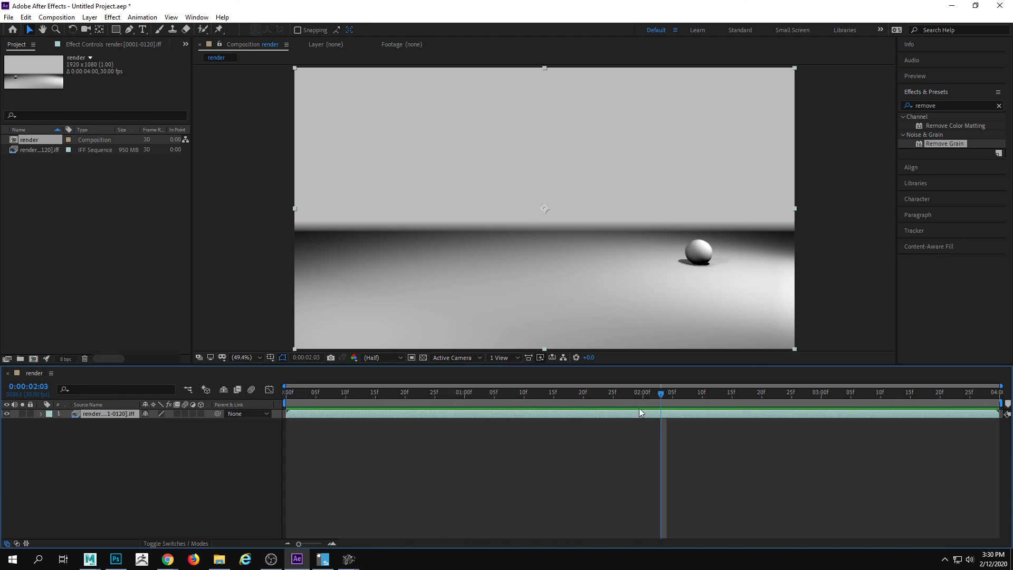
{"action": "key", "text": "Home"}
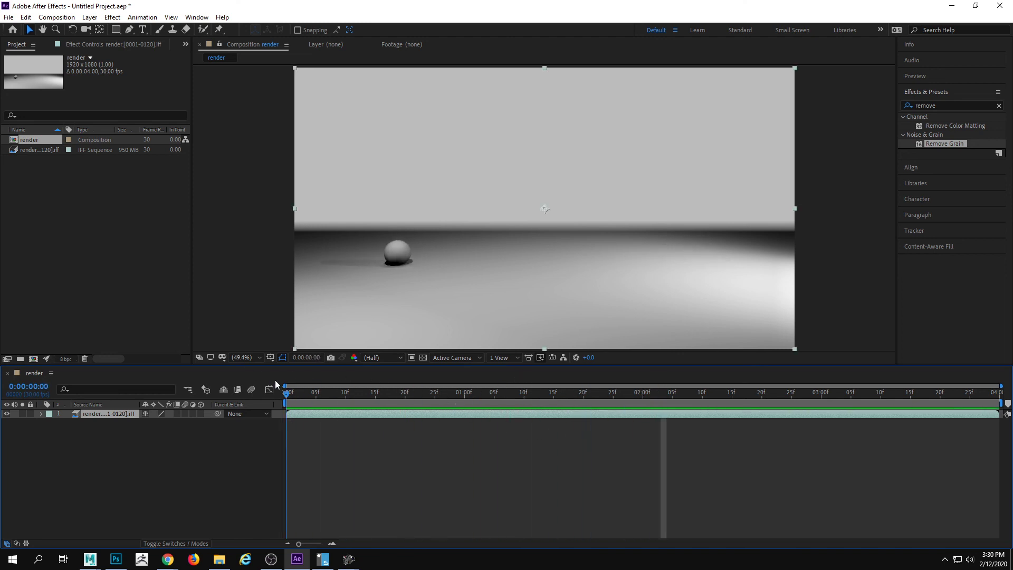
{"action": "key", "text": "space"}
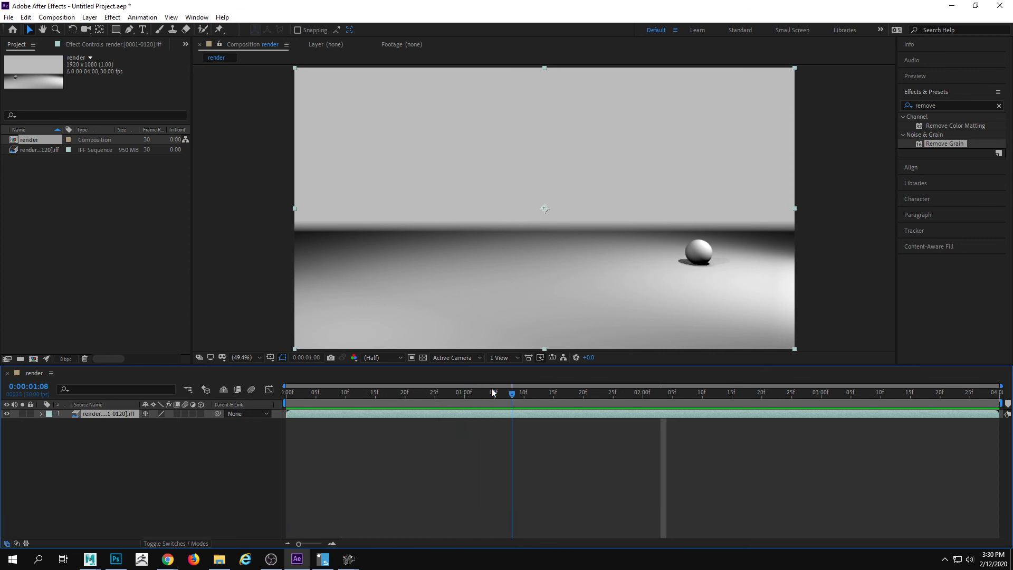
{"action": "key", "text": "Home"}
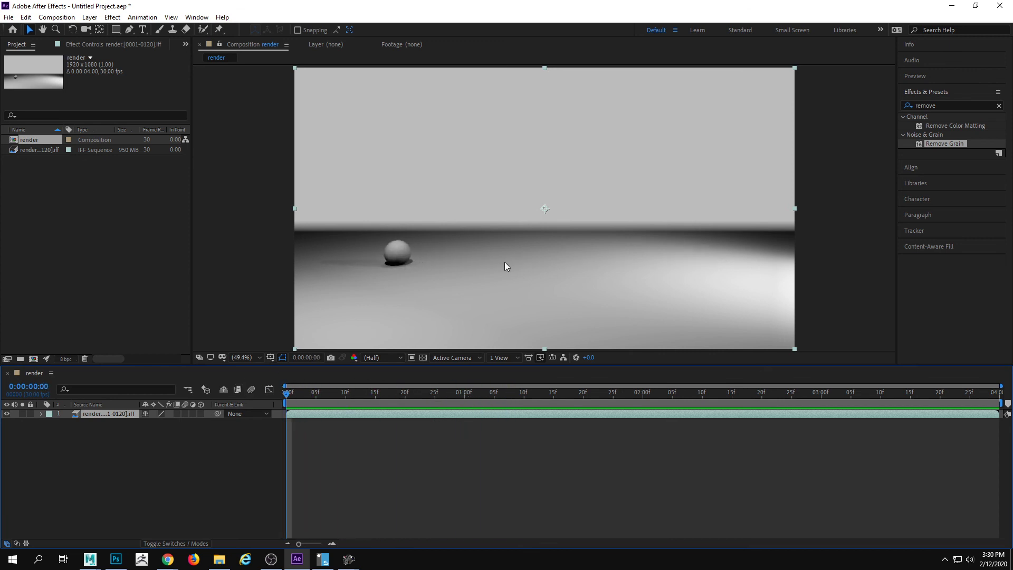